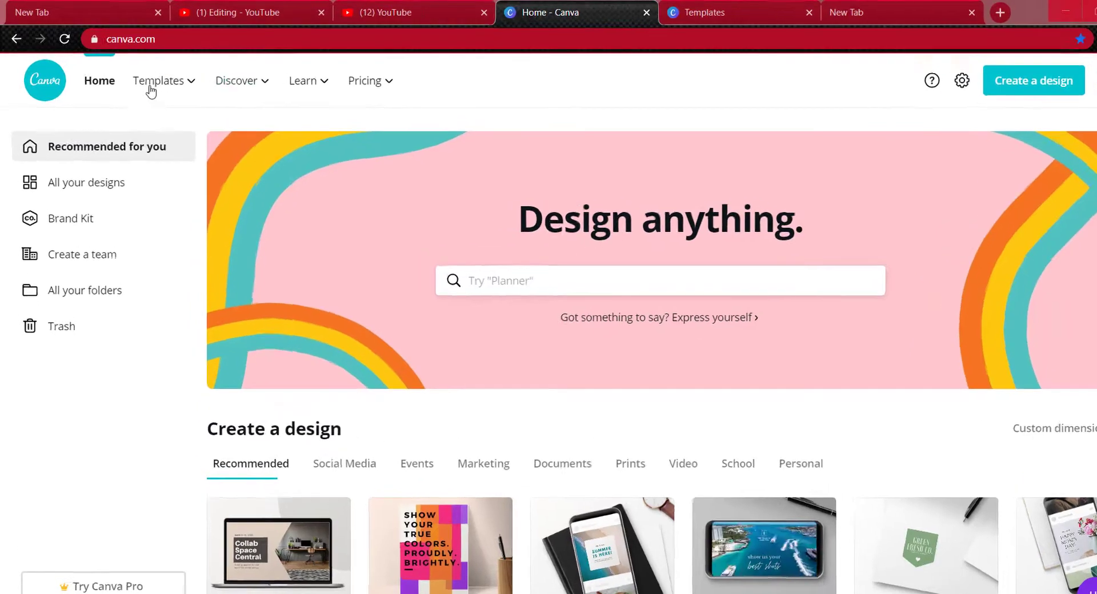
- Show the Templates dropdown on the Canva home page to reveal Logo under Business
mouse_move(159, 77)
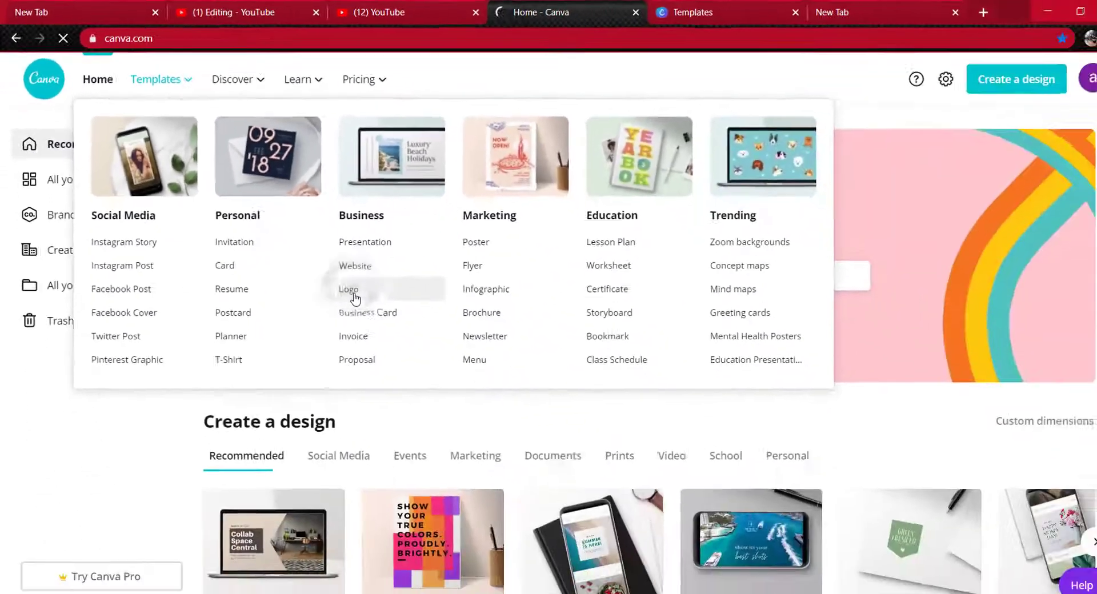
- Browse the Logo templates gallery, then switch to the Blue Lotus Massage Logo template page
click(648, 545)
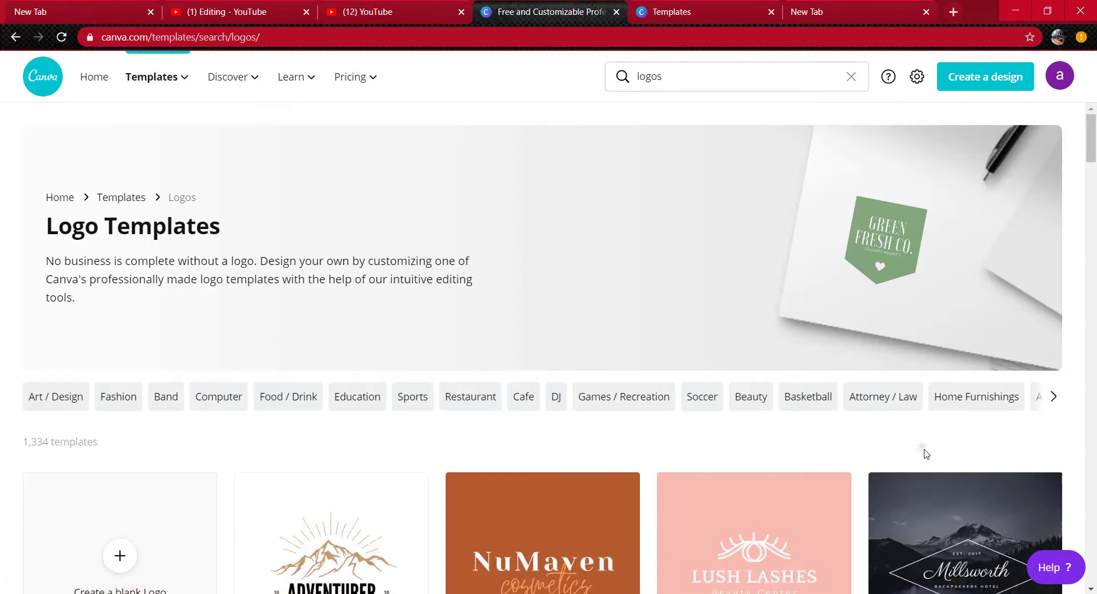
scroll(926, 455, down, 6)
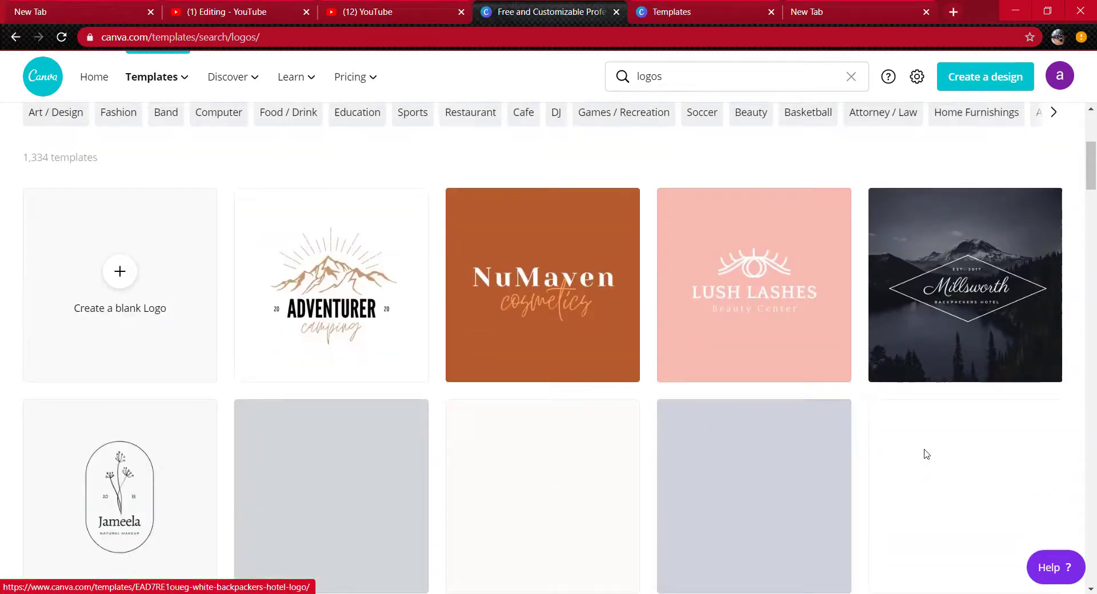
scroll(927, 454, down, 2)
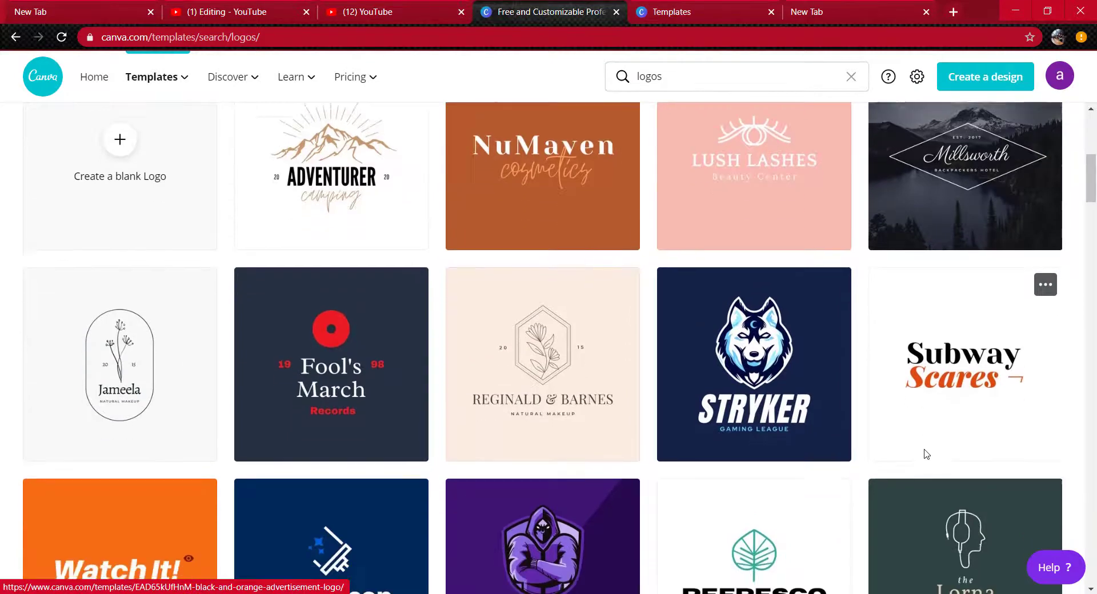
scroll(925, 455, down, 3)
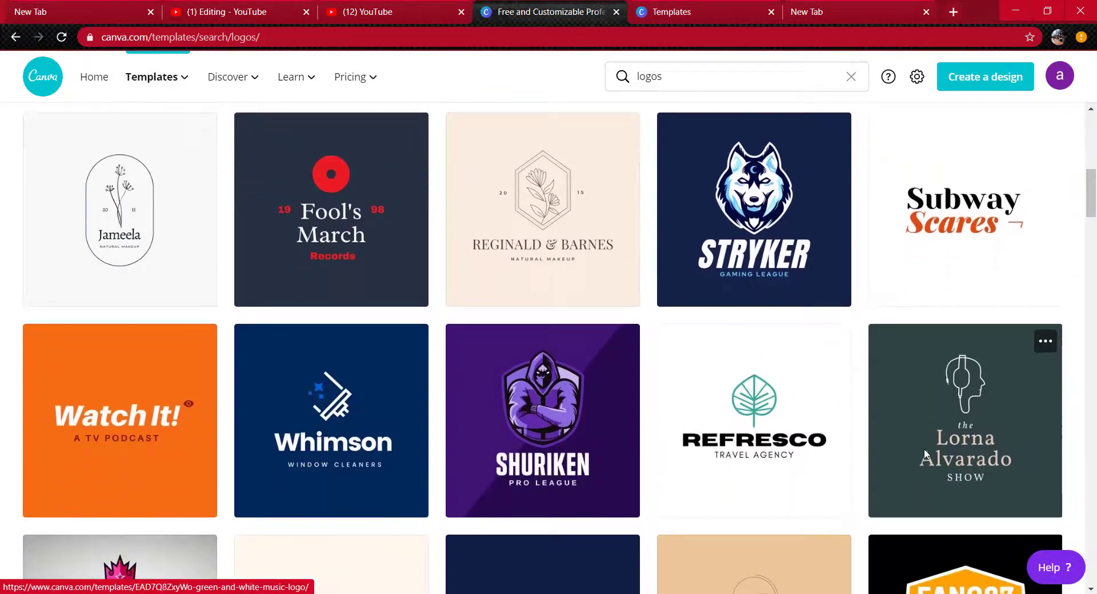
scroll(925, 453, down, 5)
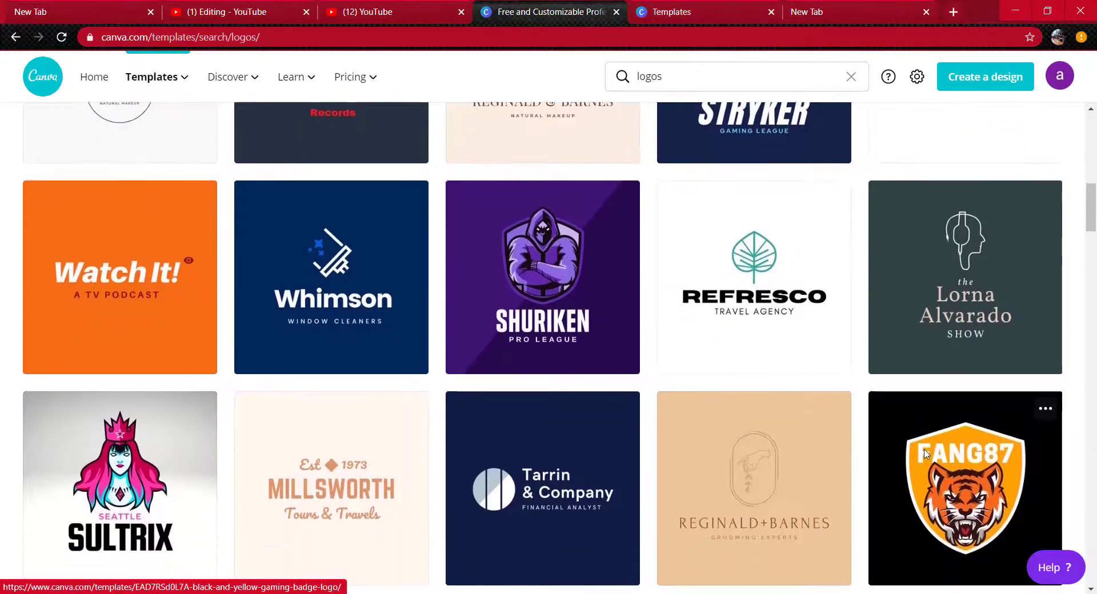
scroll(926, 454, down, 3)
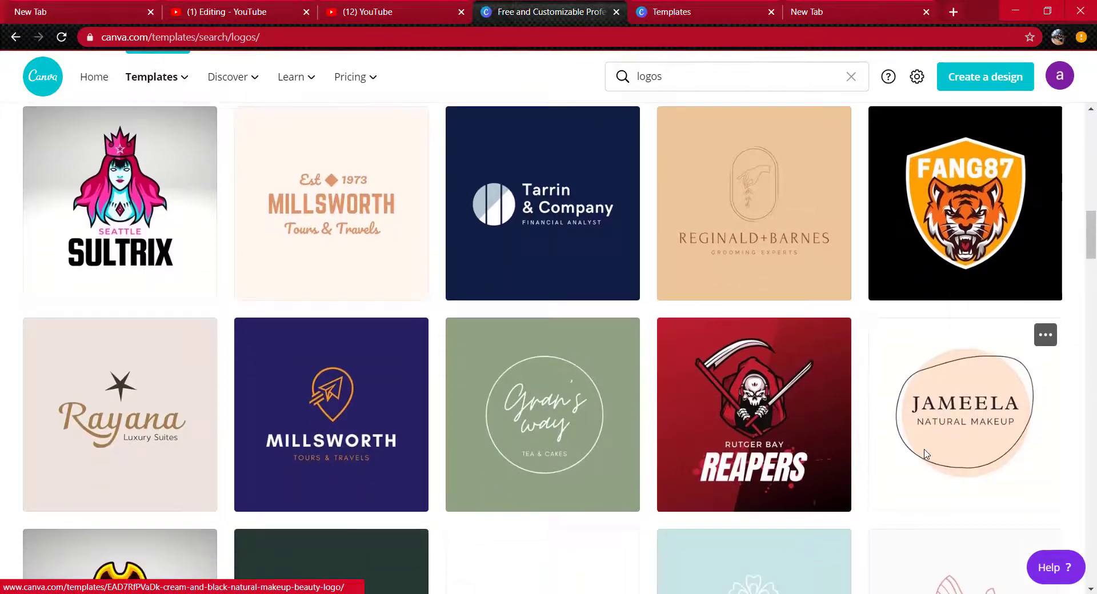
scroll(925, 455, down, 3)
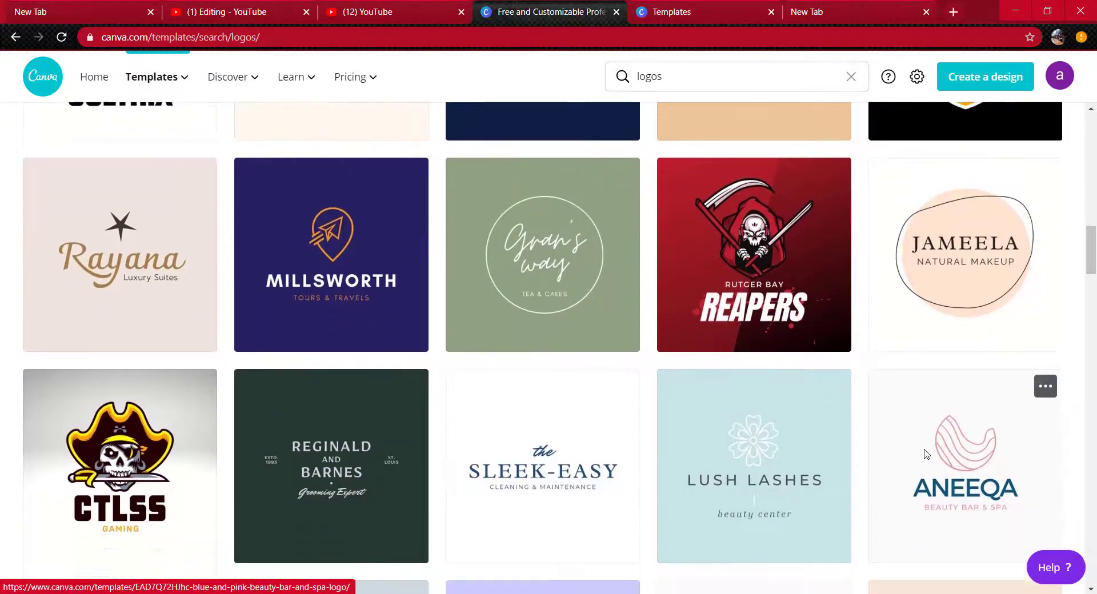
scroll(925, 454, down, 4)
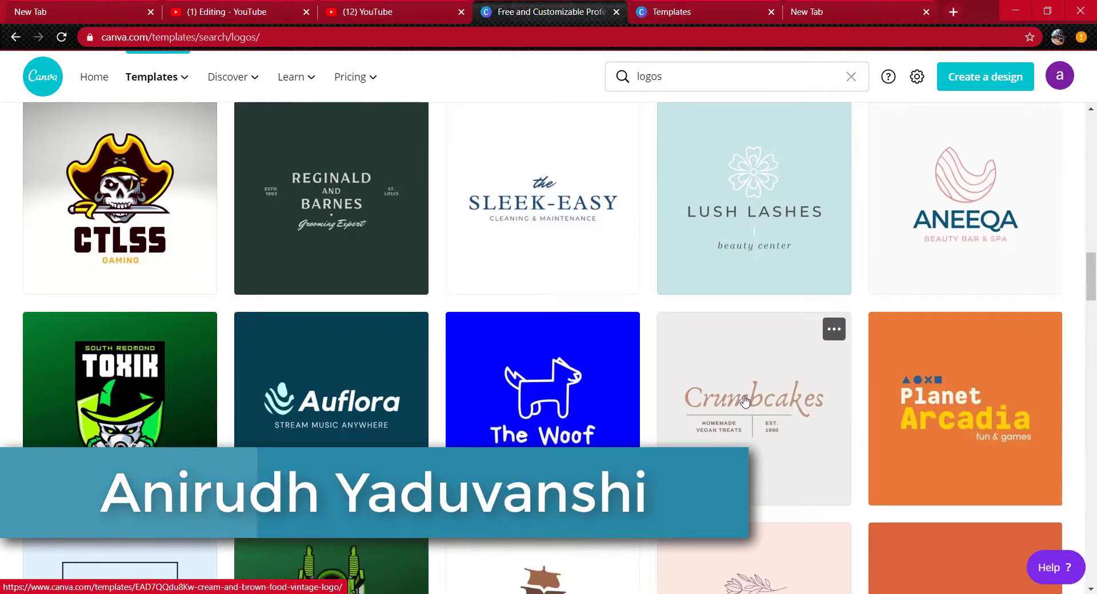
click(706, 7)
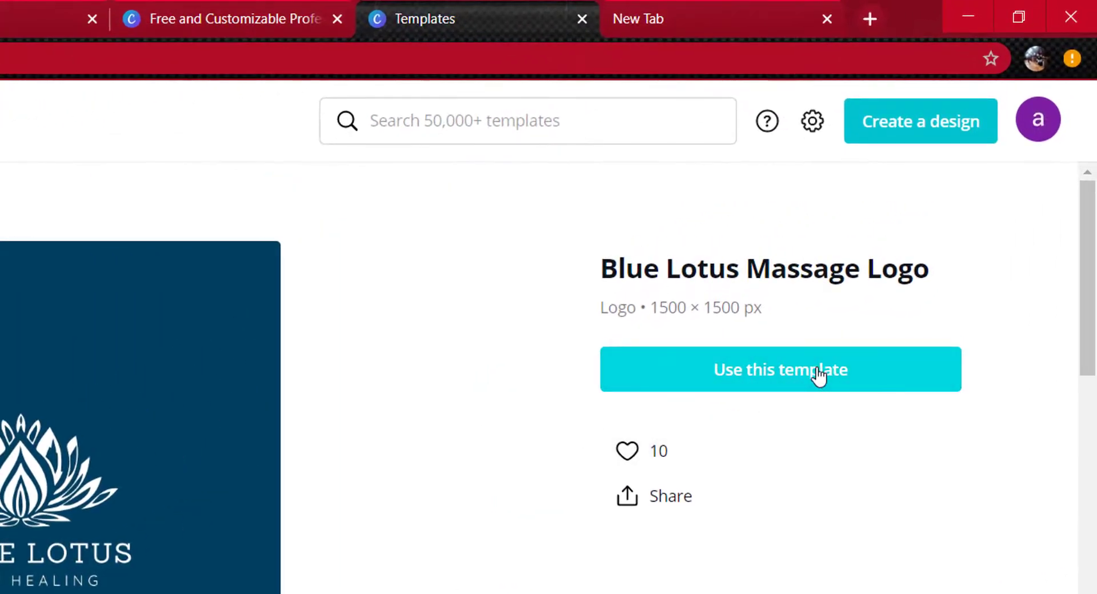
- Open the Blue Lotus Massage Logo template in the editor and select its text group
click(880, 290)
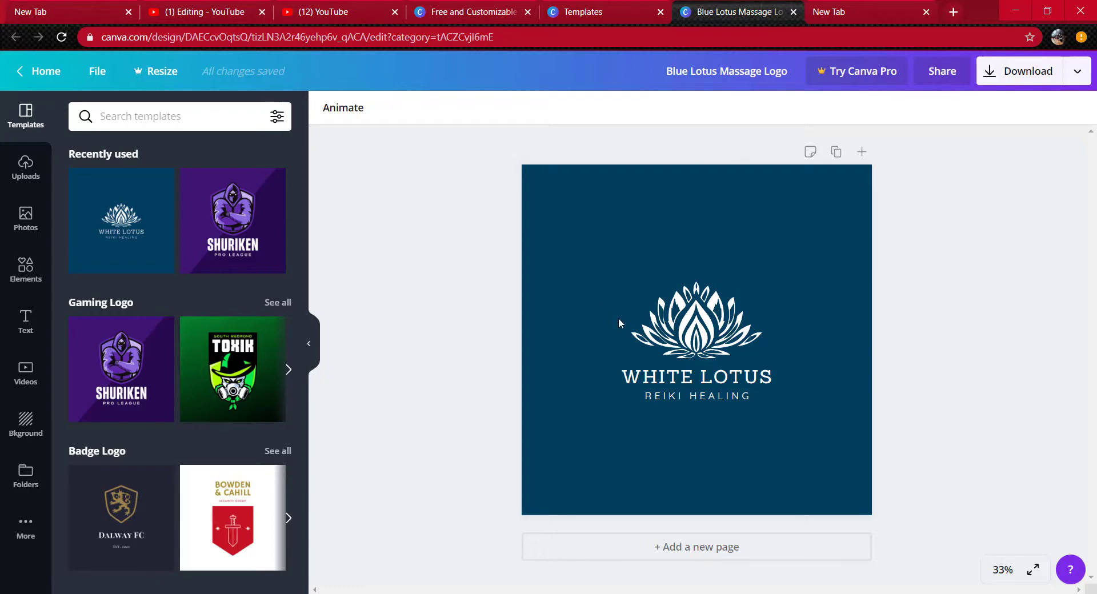
click(687, 381)
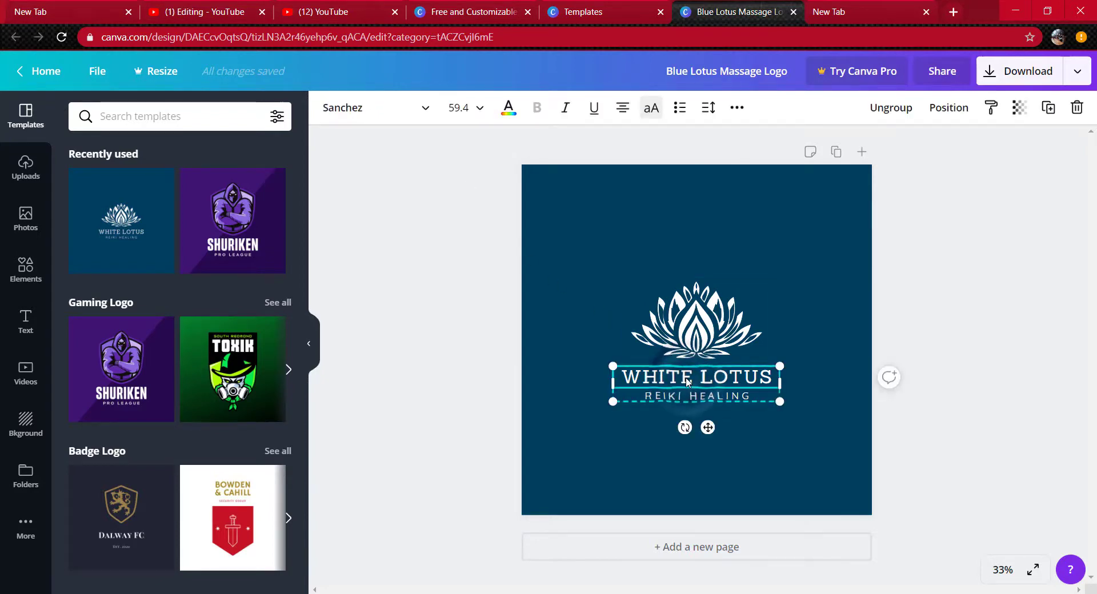
- Change the WHITE LOTUS heading to the designer's full name and the REIKI HEALING tagline to CREATION
double_click(687, 380)
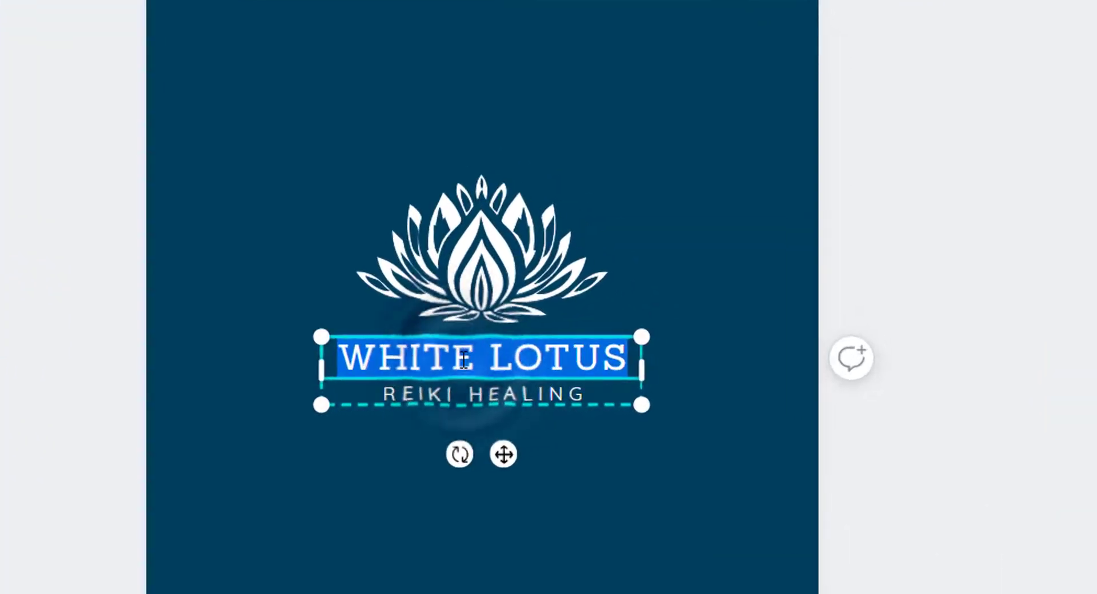
text(AN)
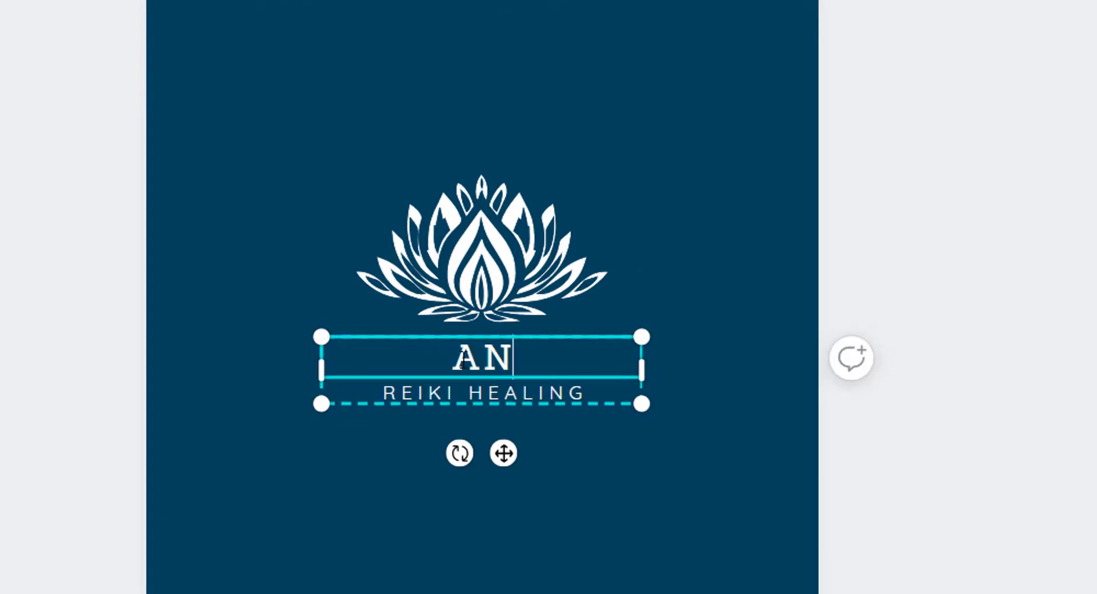
text(IRUDH )
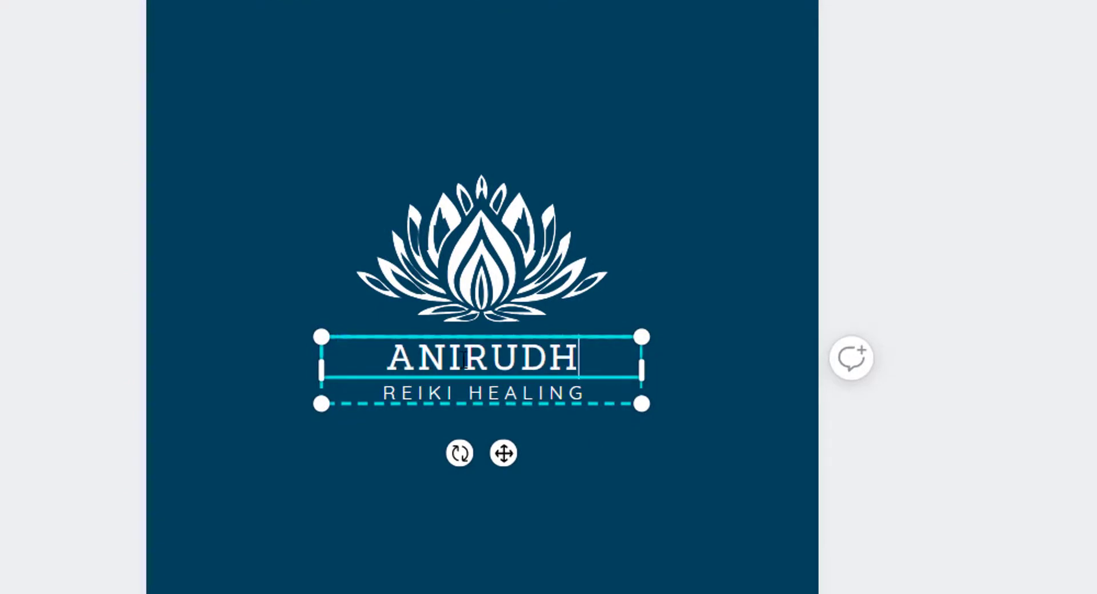
text(YAD)
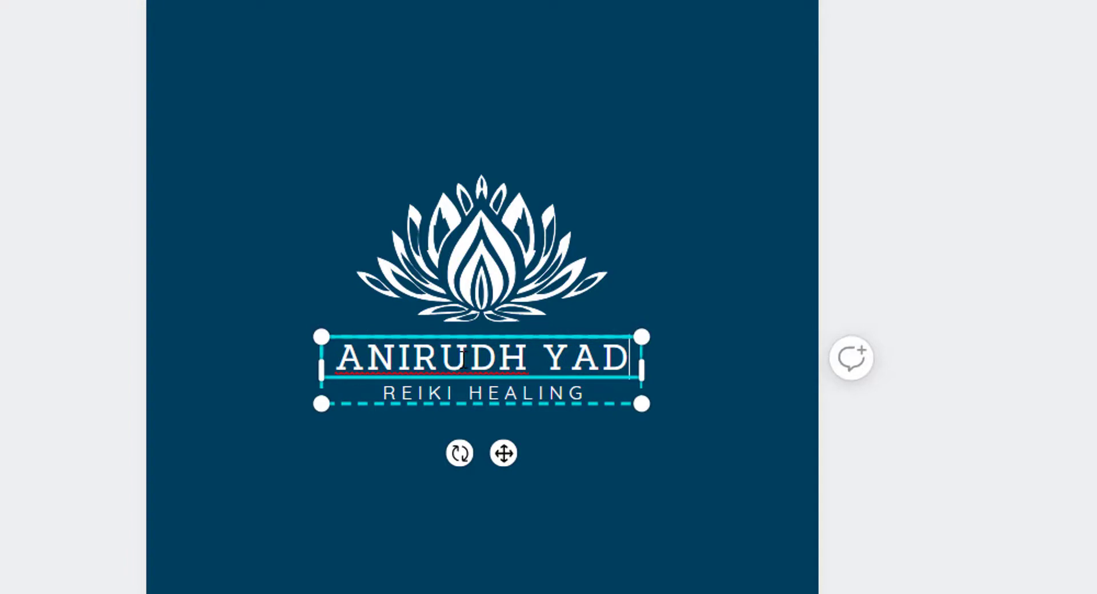
text(UVANSHI)
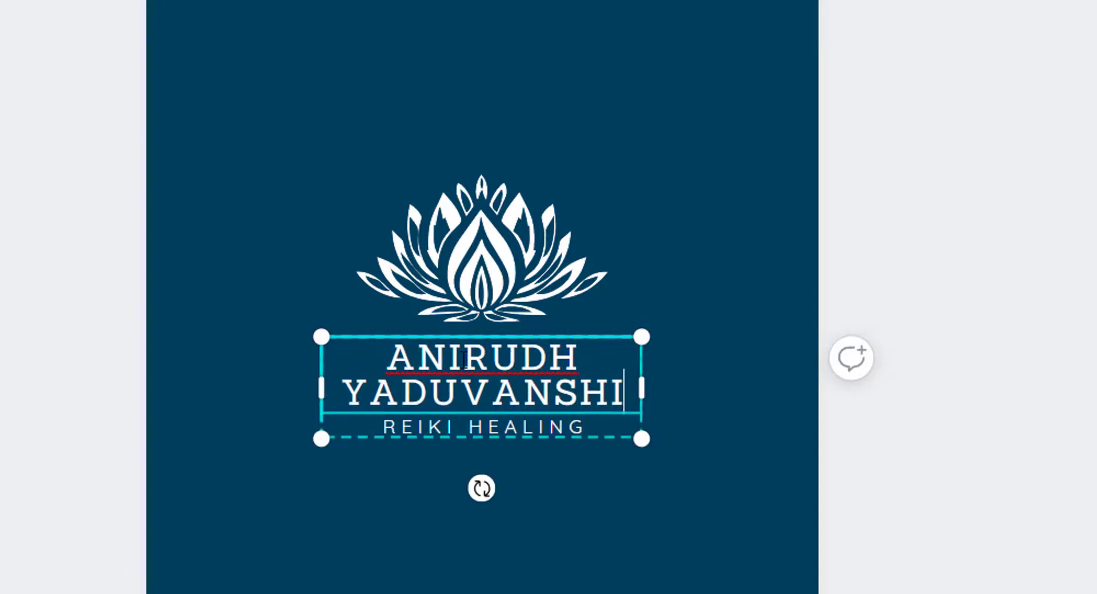
click(491, 422)
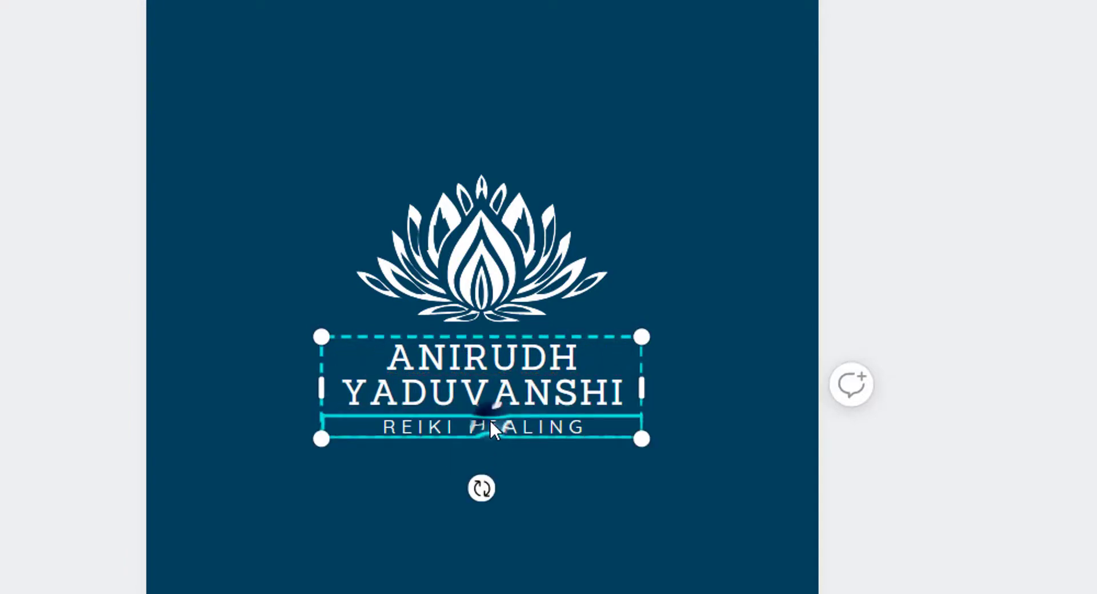
click(491, 423)
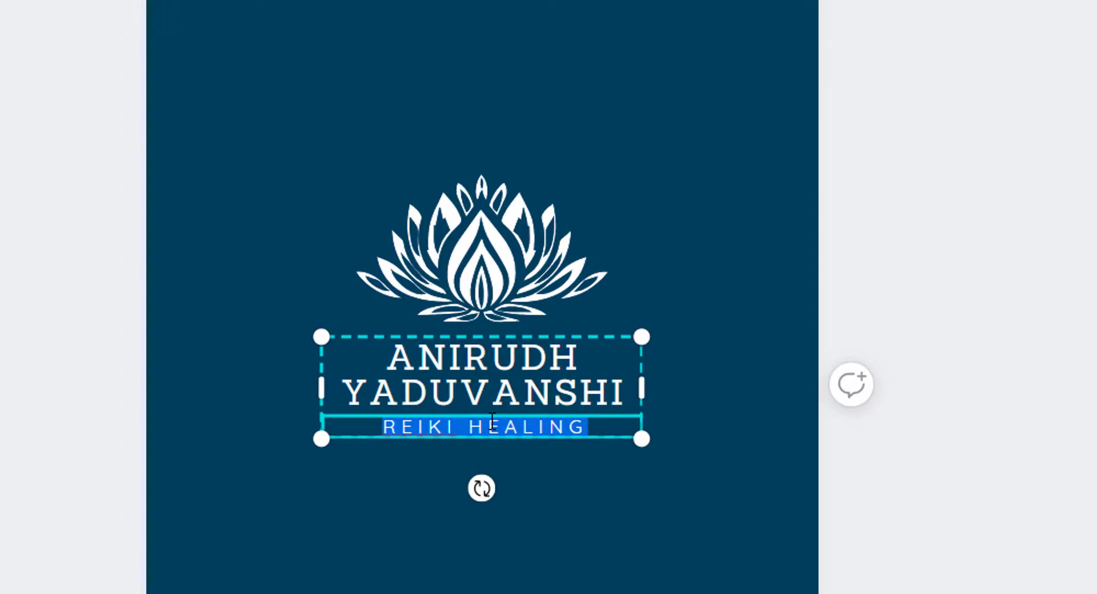
text(CREATION)
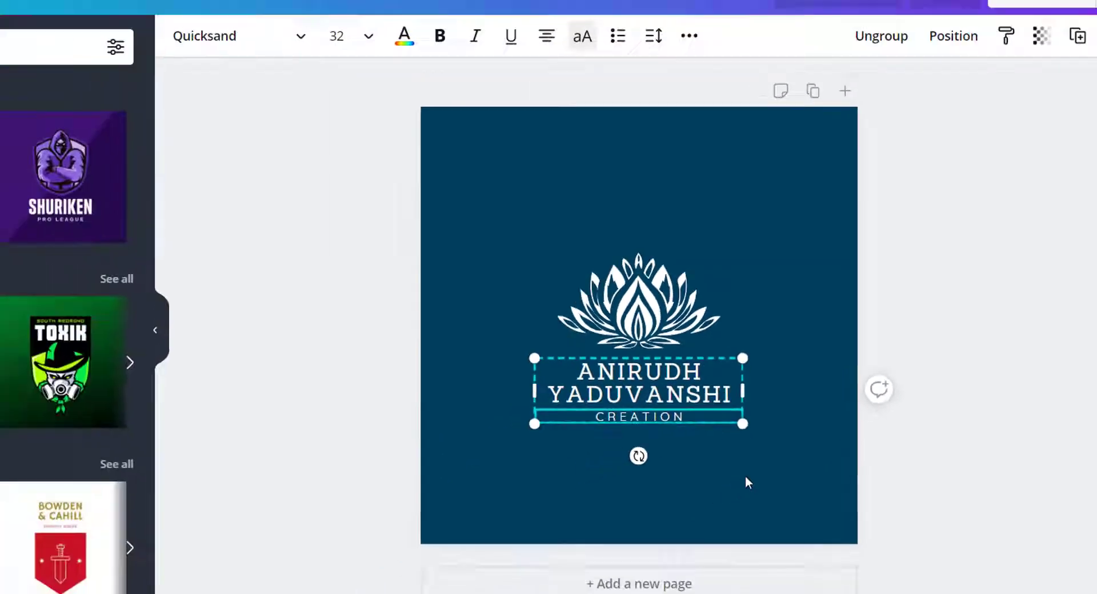
click(646, 520)
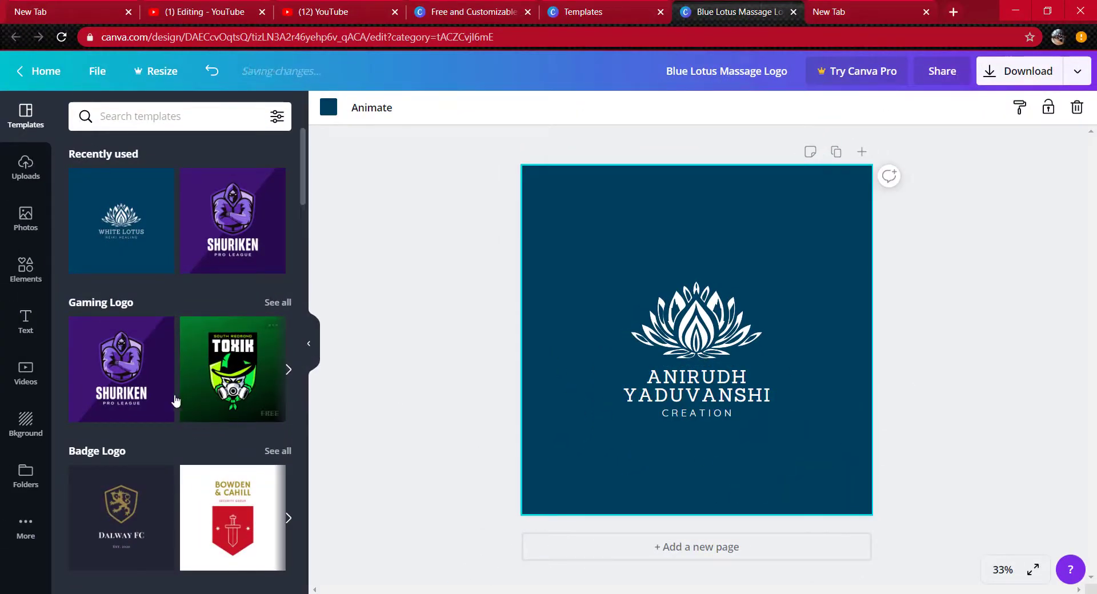
- Add the red-haired woman and book stock photos, then undo them to restore the lotus logo
click(28, 172)
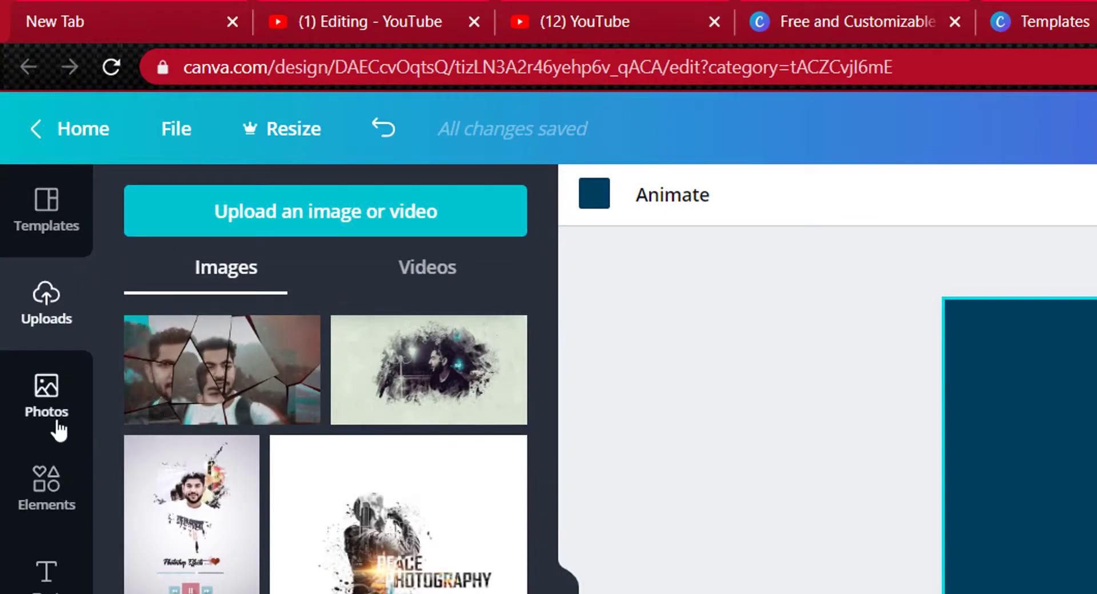
click(57, 410)
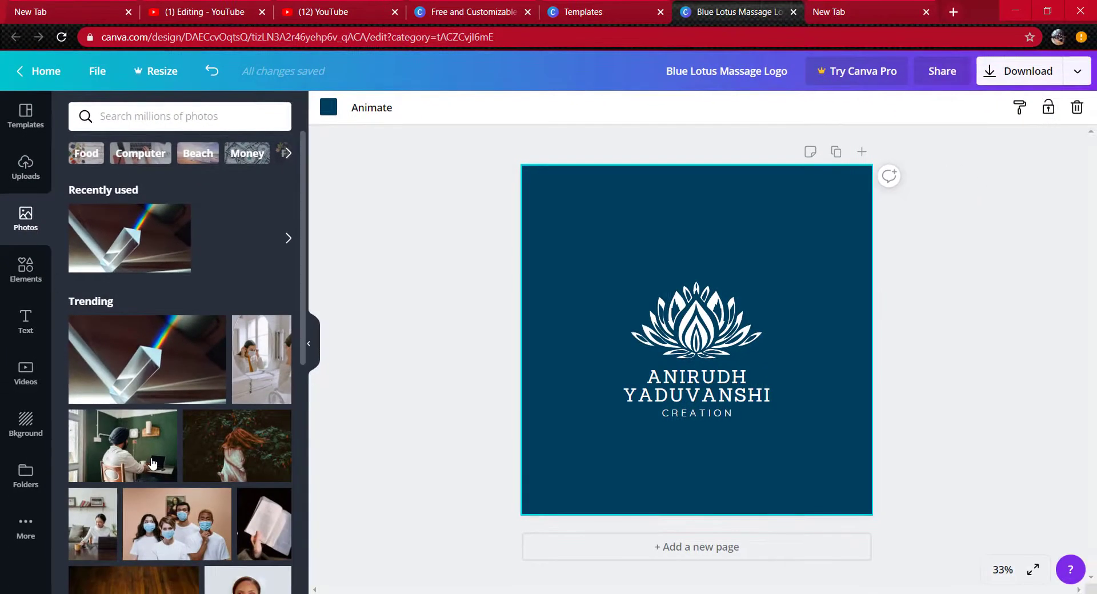
click(254, 453)
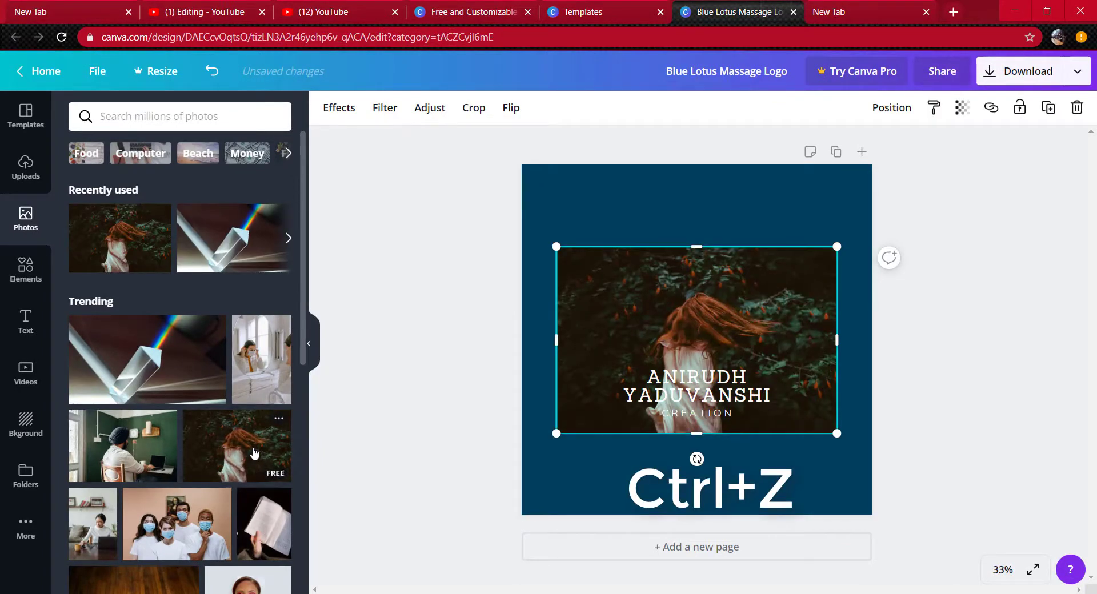
click(249, 514)
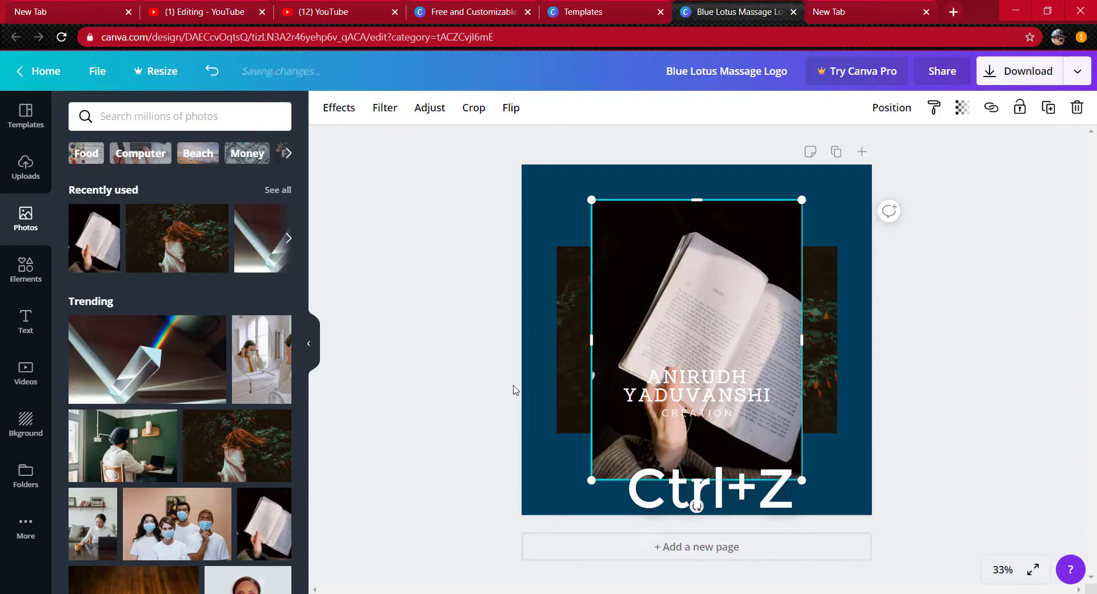
key(ctrl+z)
key(ctrl+z)
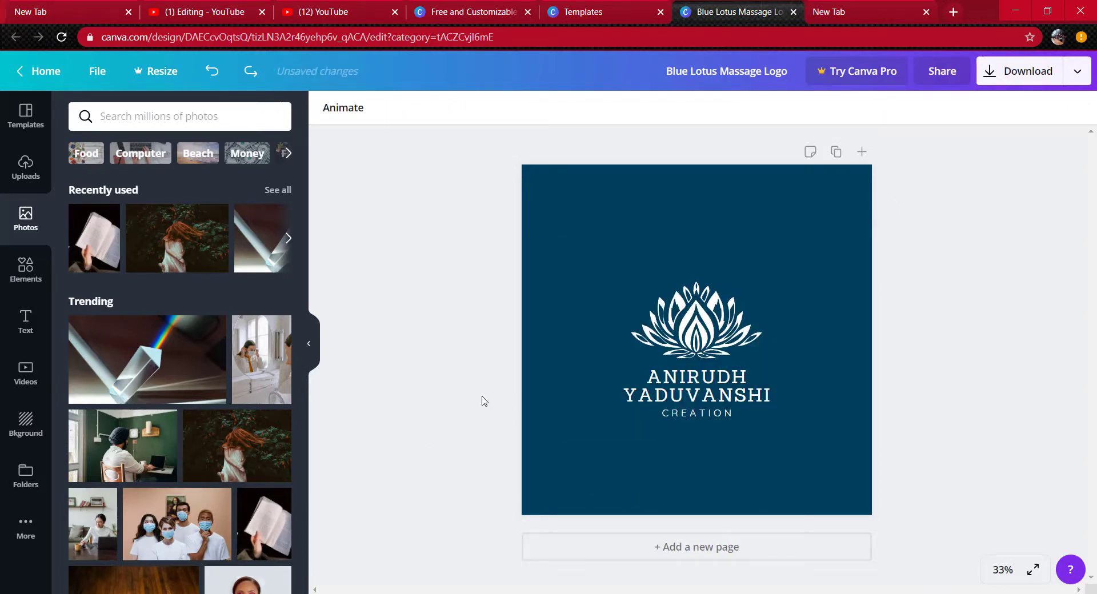
click(26, 269)
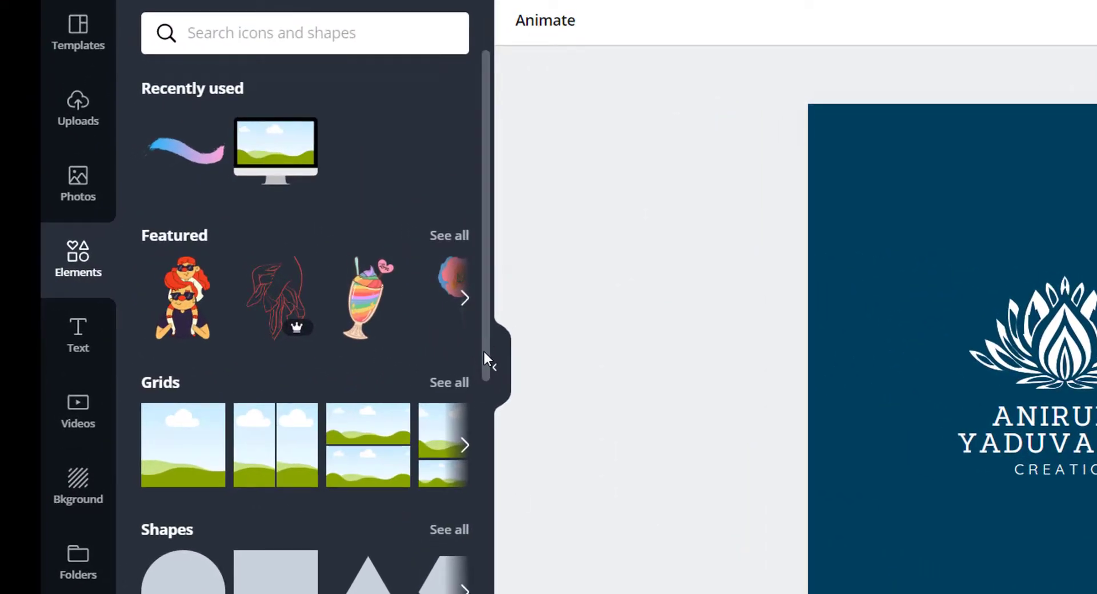
- Browse the Elements graphics and shapes library, then show the Text styles panel
scroll(485, 382, down, 10)
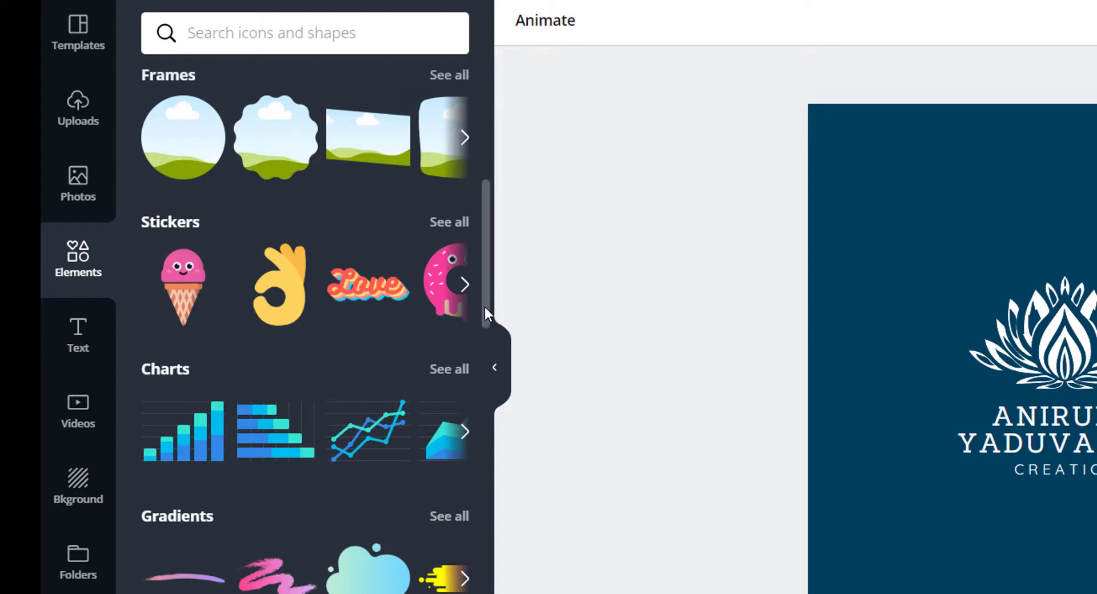
scroll(486, 348, down, 5)
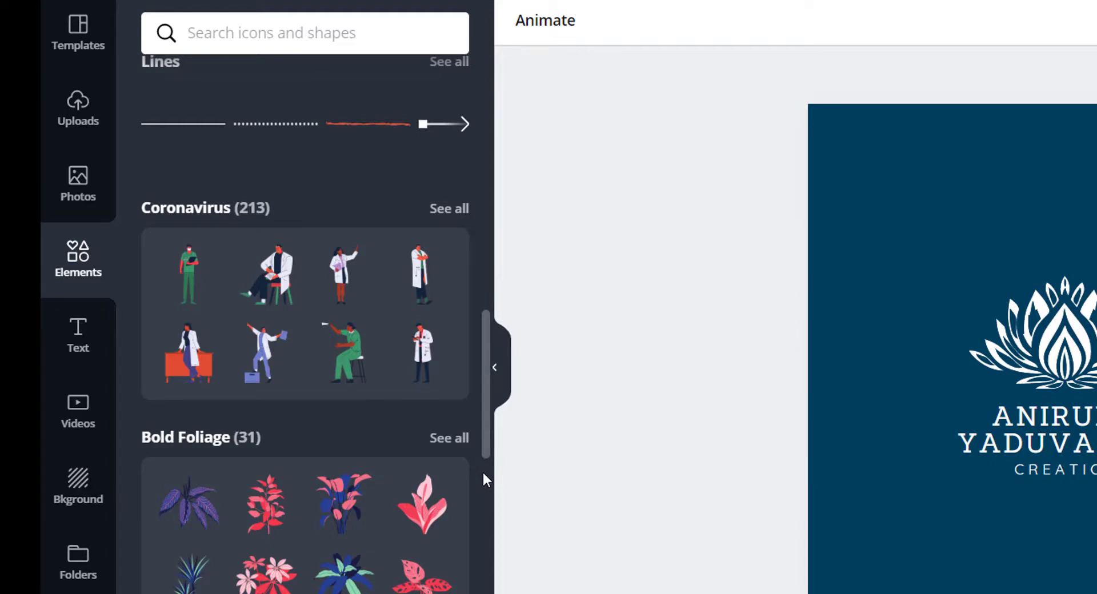
scroll(483, 485, down, 10)
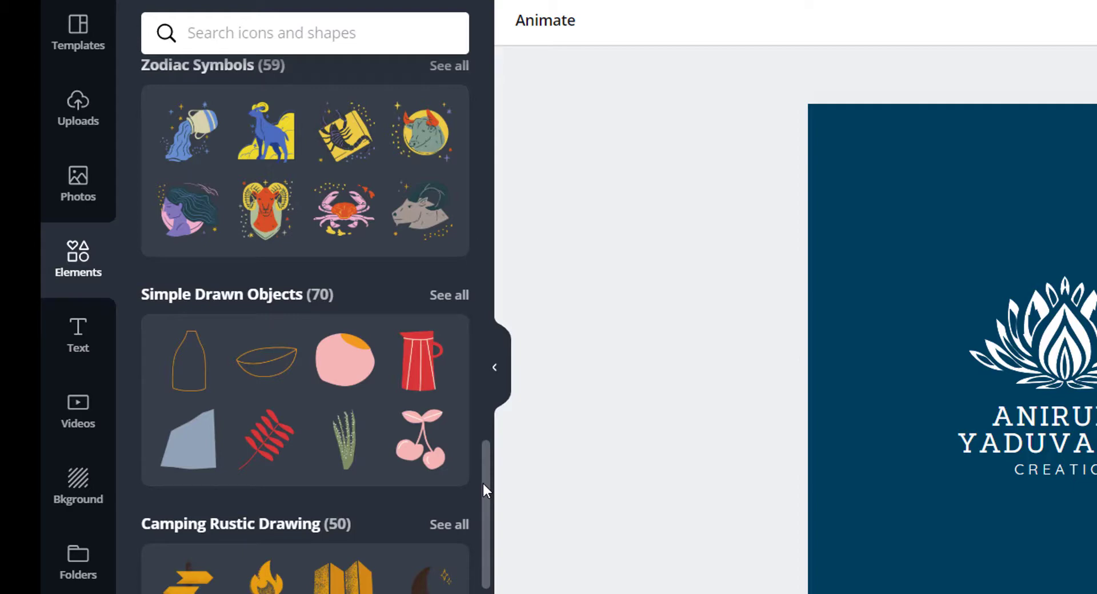
scroll(487, 577, down, 5)
scroll(485, 577, down, 6)
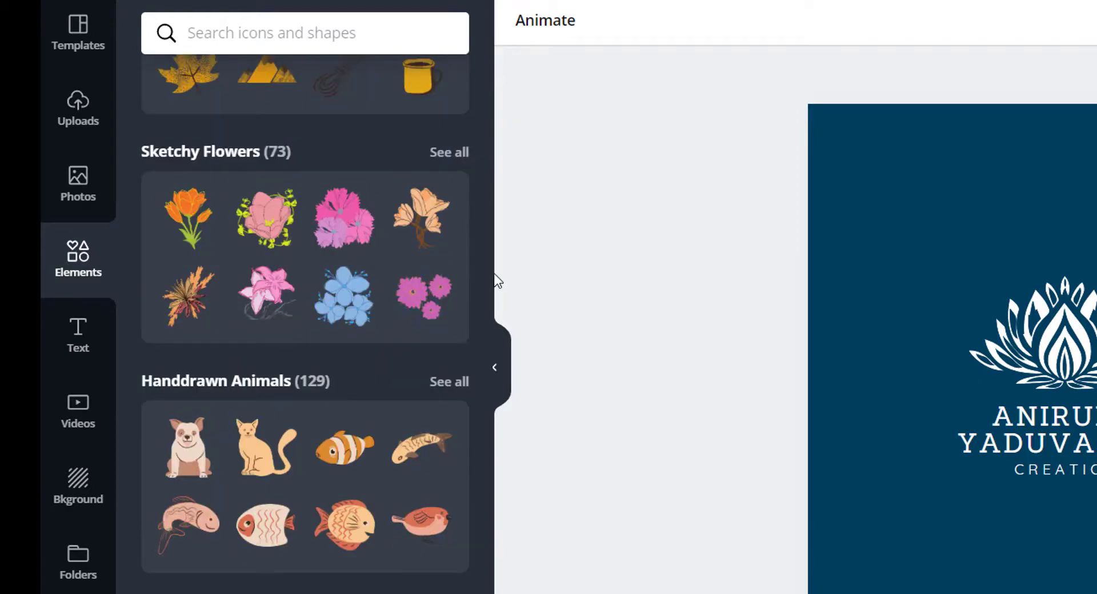
click(487, 229)
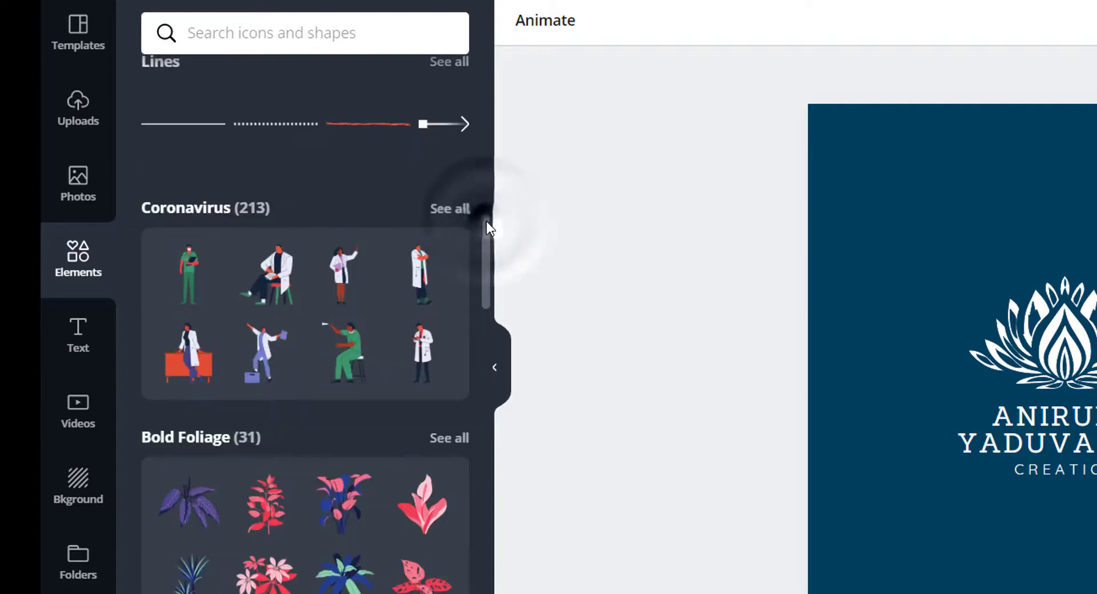
drag(486, 221, 485, 176)
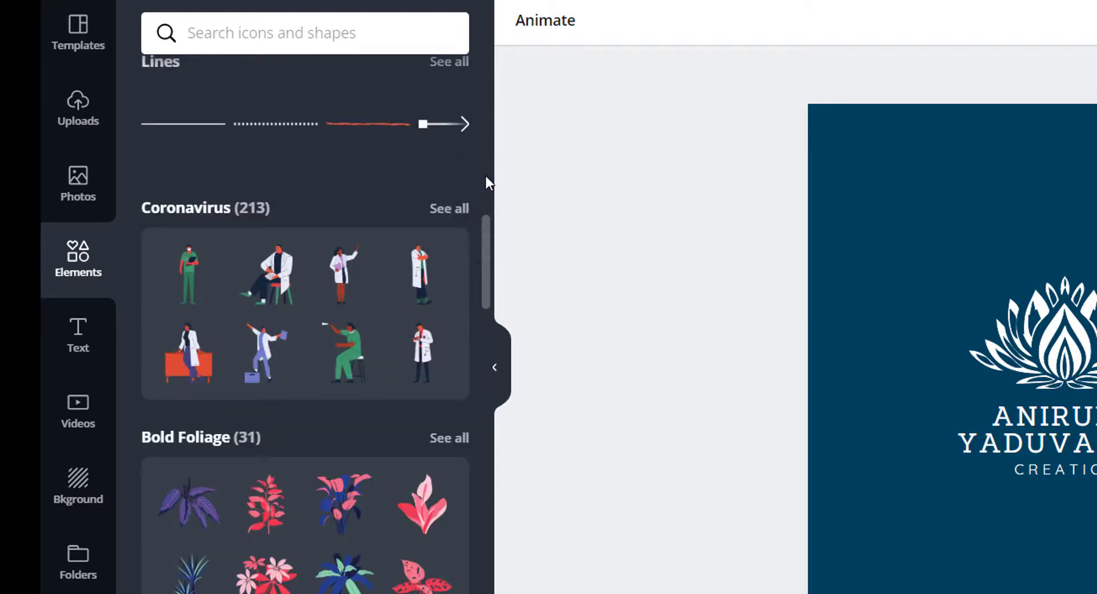
scroll(486, 176, up, 3)
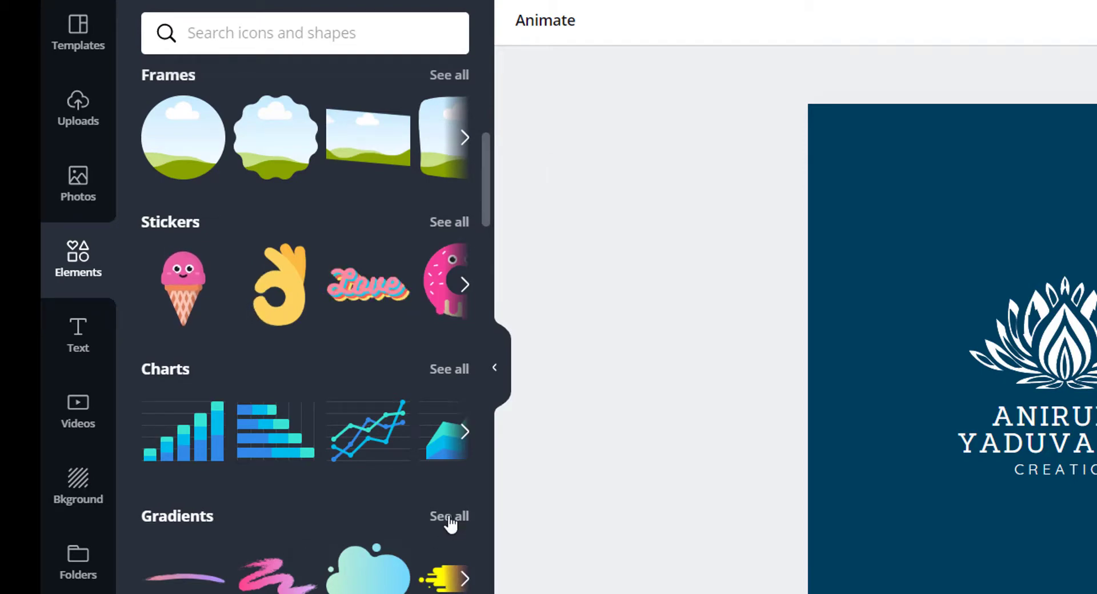
click(87, 344)
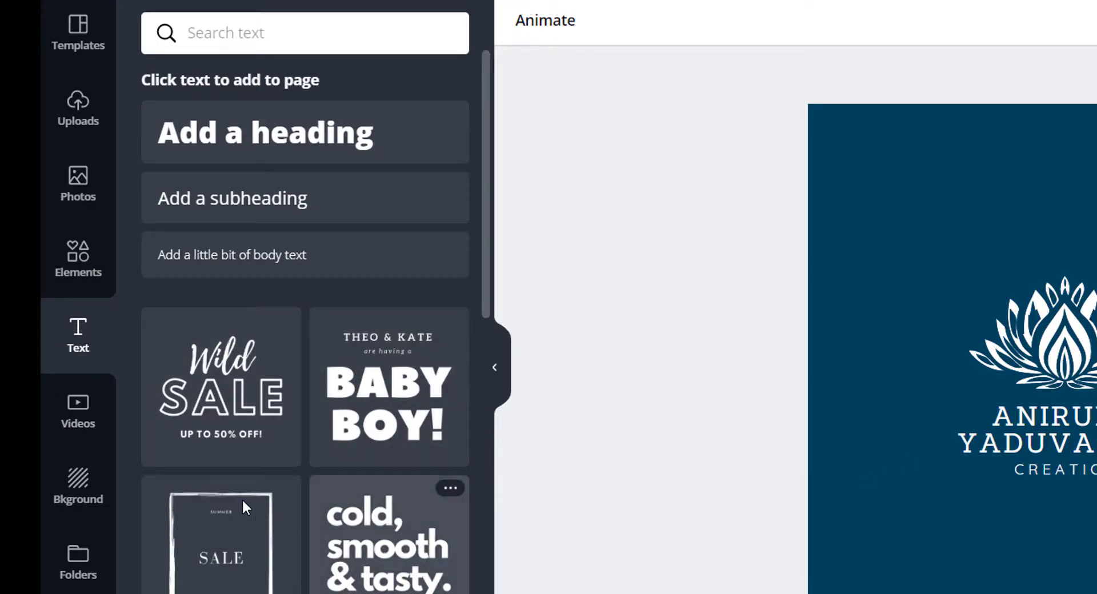
- Add the aerial bridge stock video to the design, then delete it again
click(79, 407)
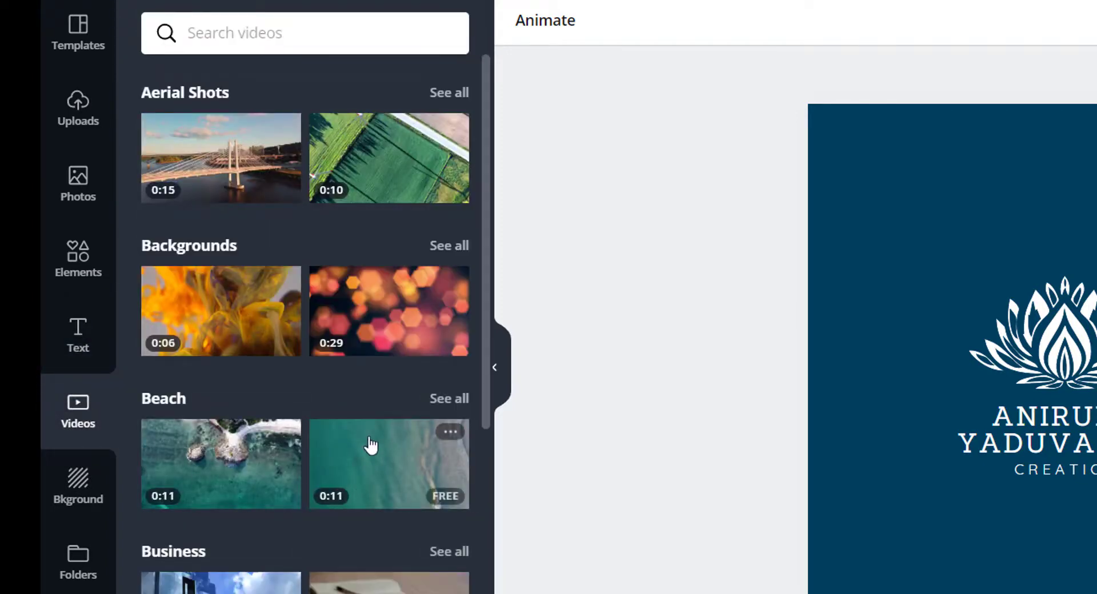
click(228, 197)
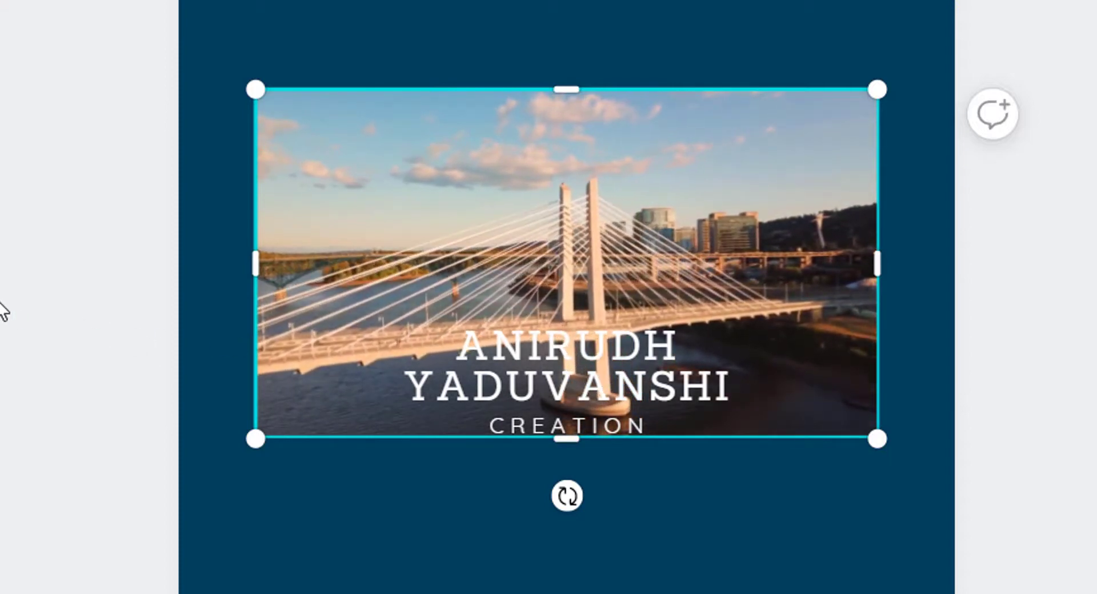
key(Delete)
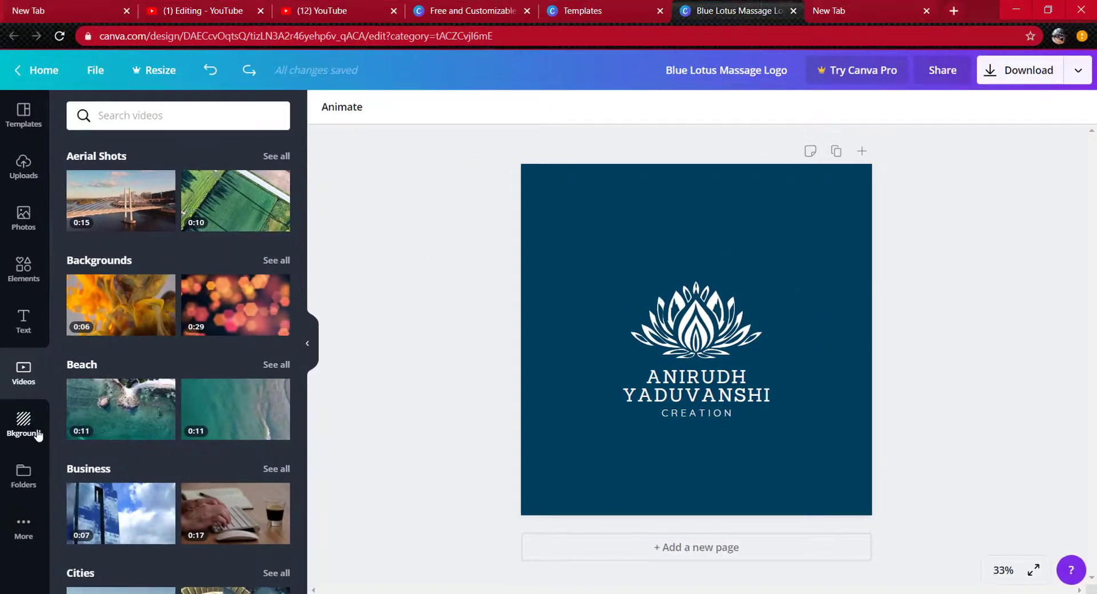
click(39, 434)
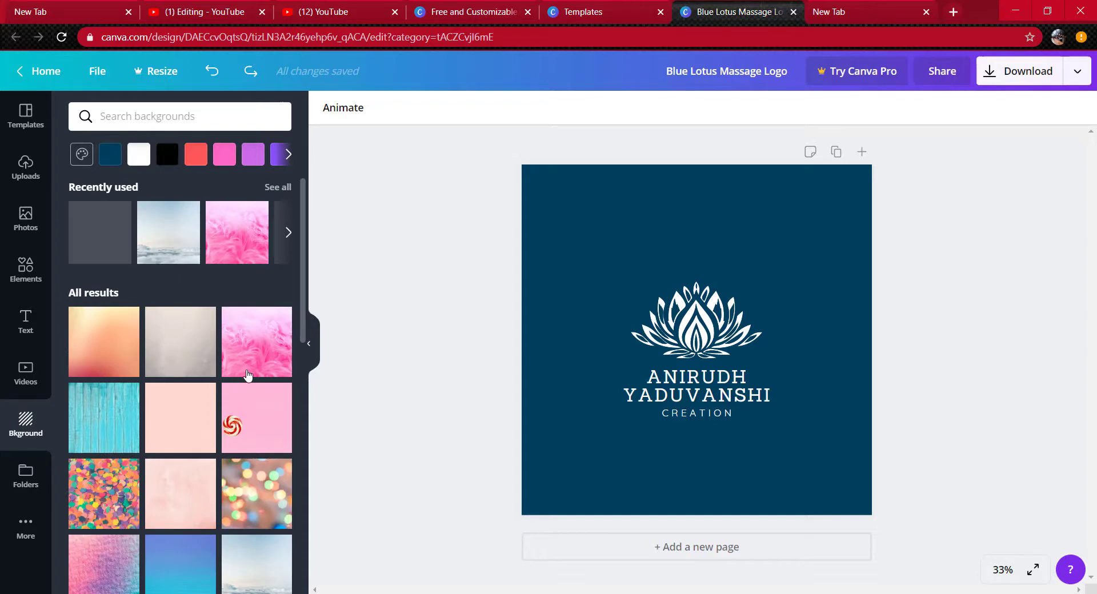
- Apply the pink feathers background, then swap it for the rainbow paint image
click(256, 355)
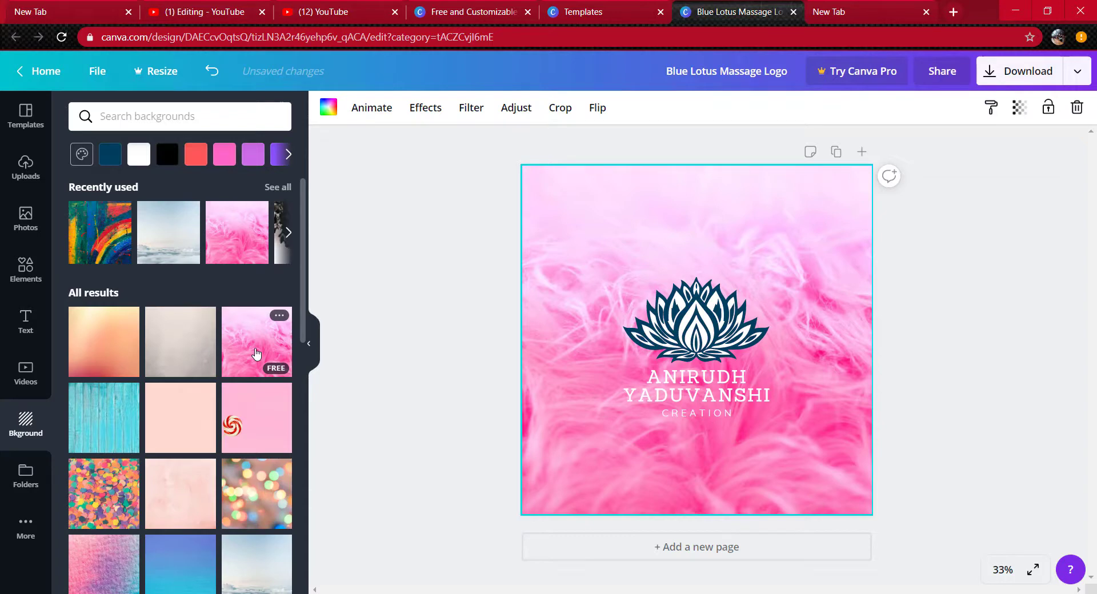
click(101, 236)
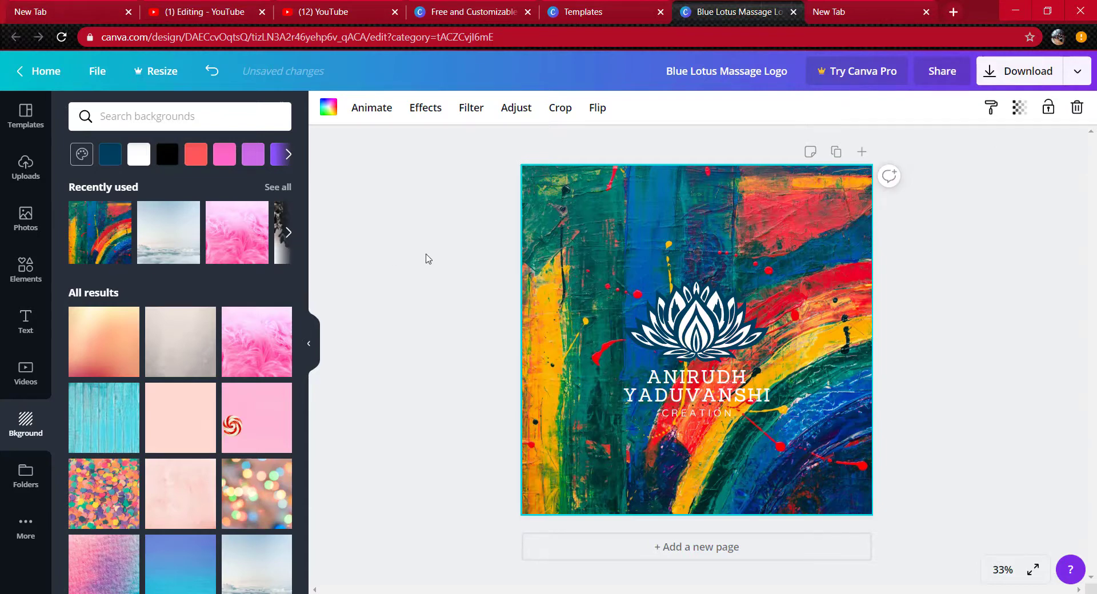
click(699, 324)
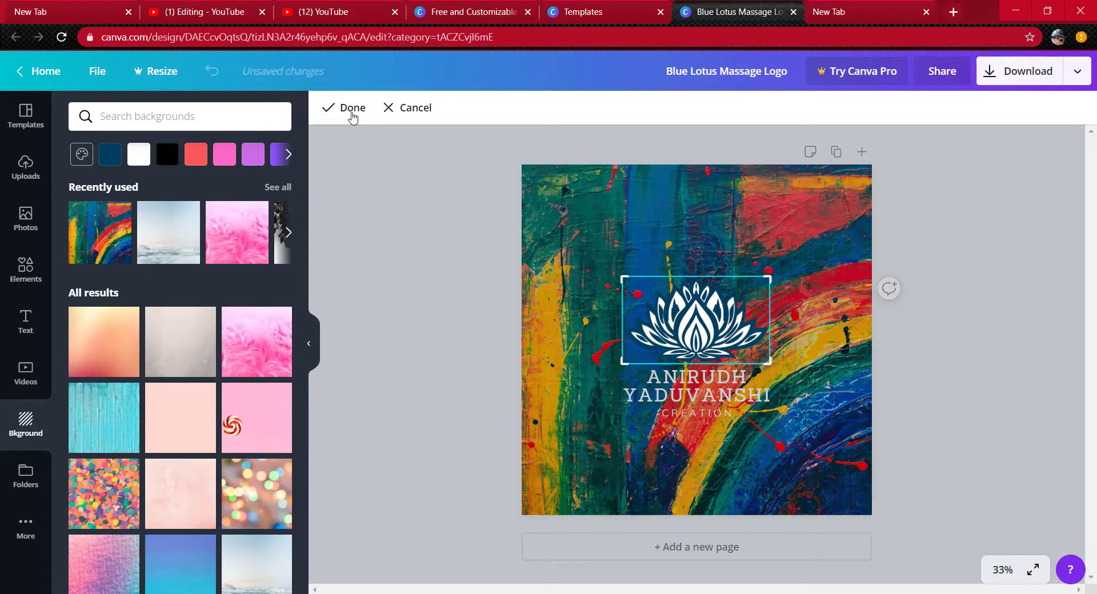
click(415, 109)
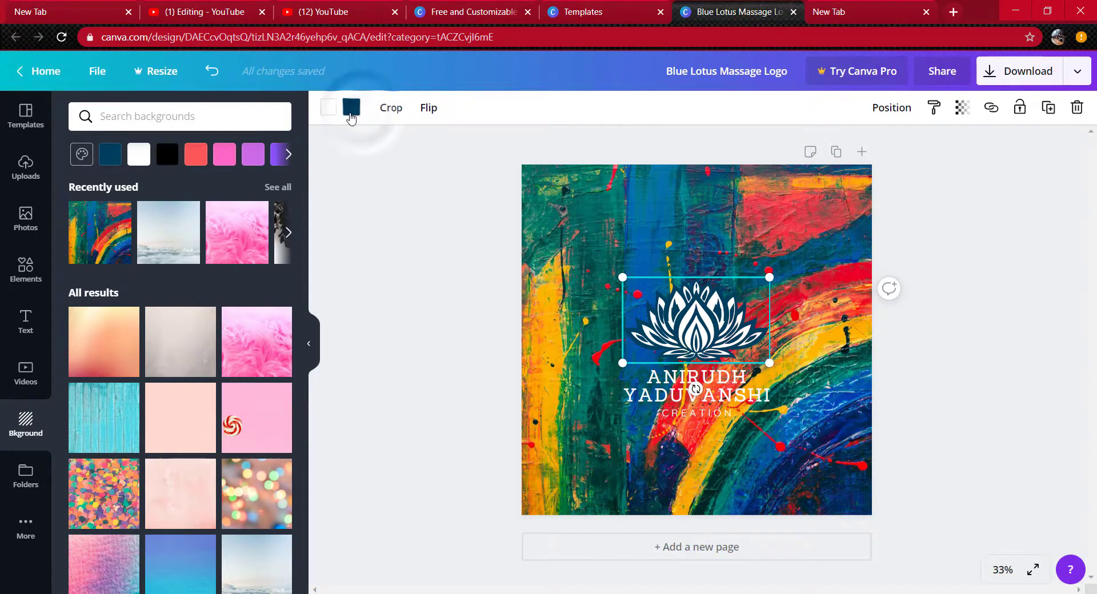
click(352, 115)
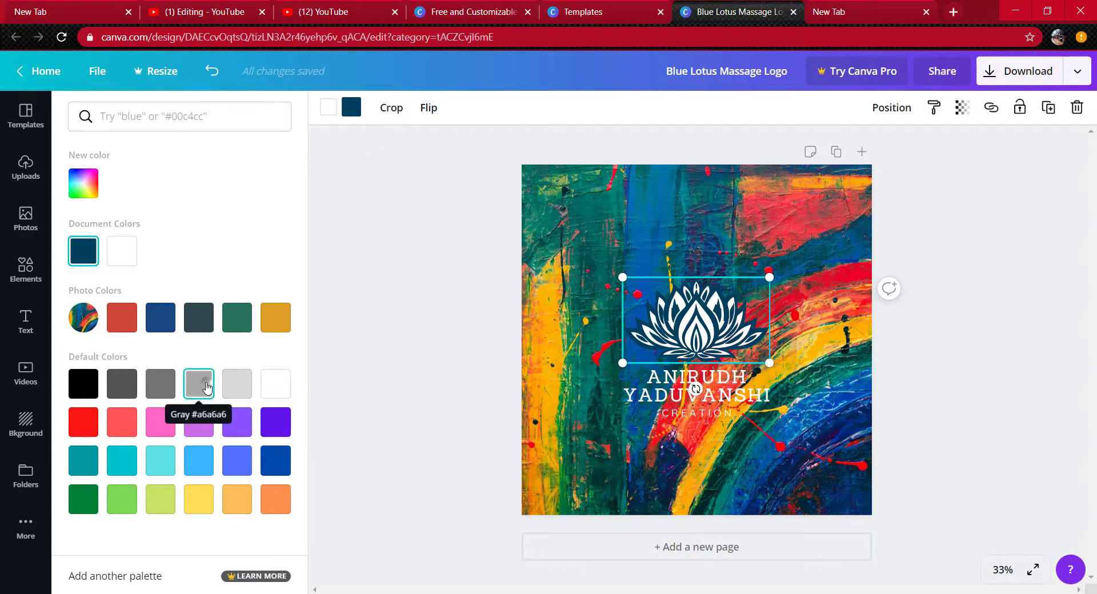
click(205, 387)
click(239, 385)
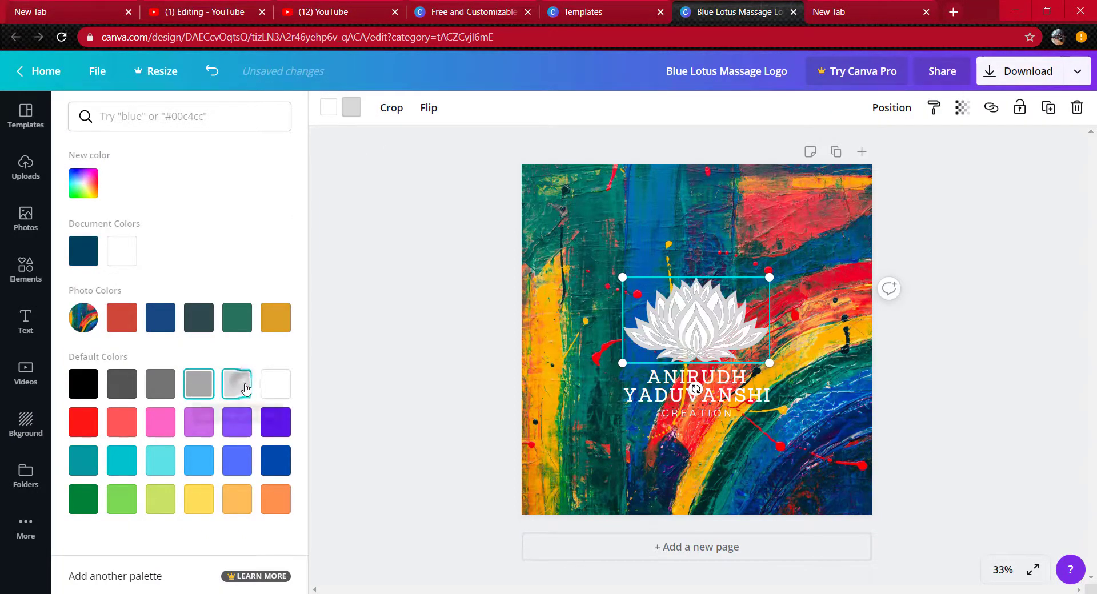
click(264, 387)
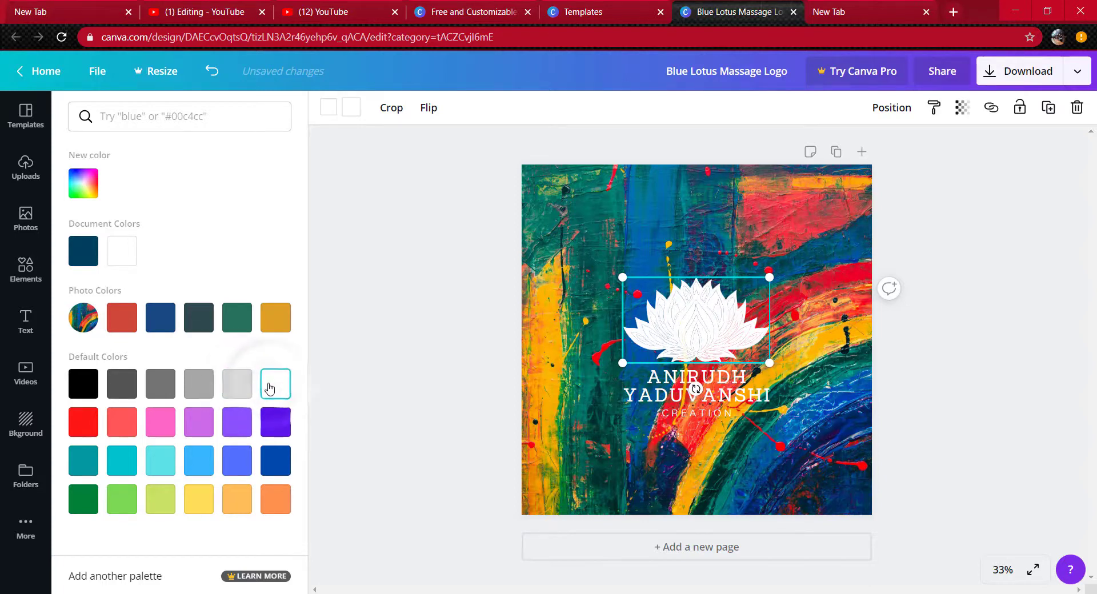
click(269, 422)
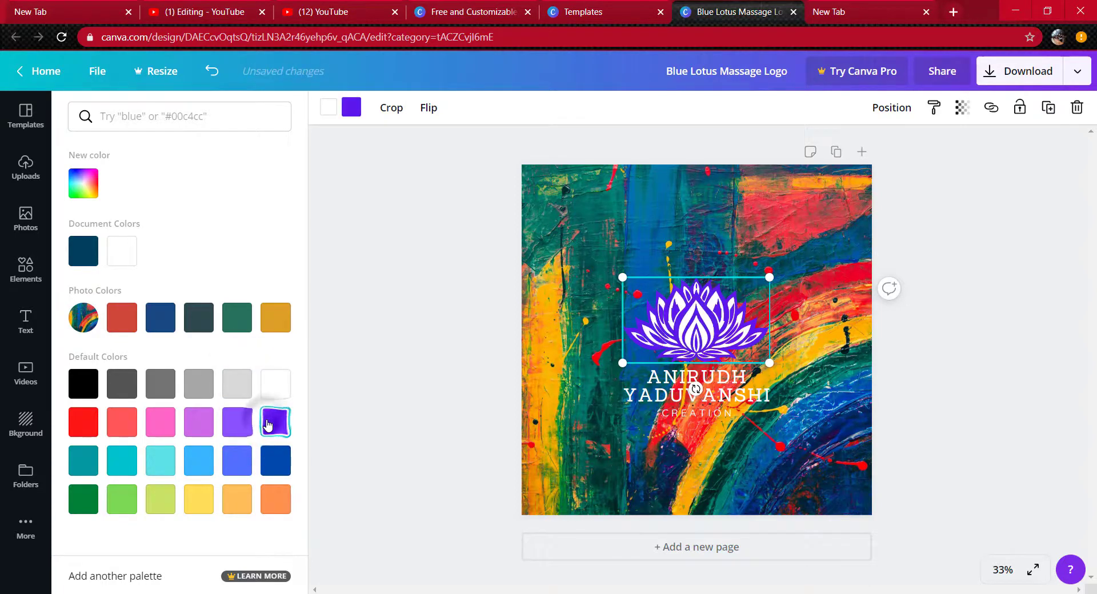
click(230, 462)
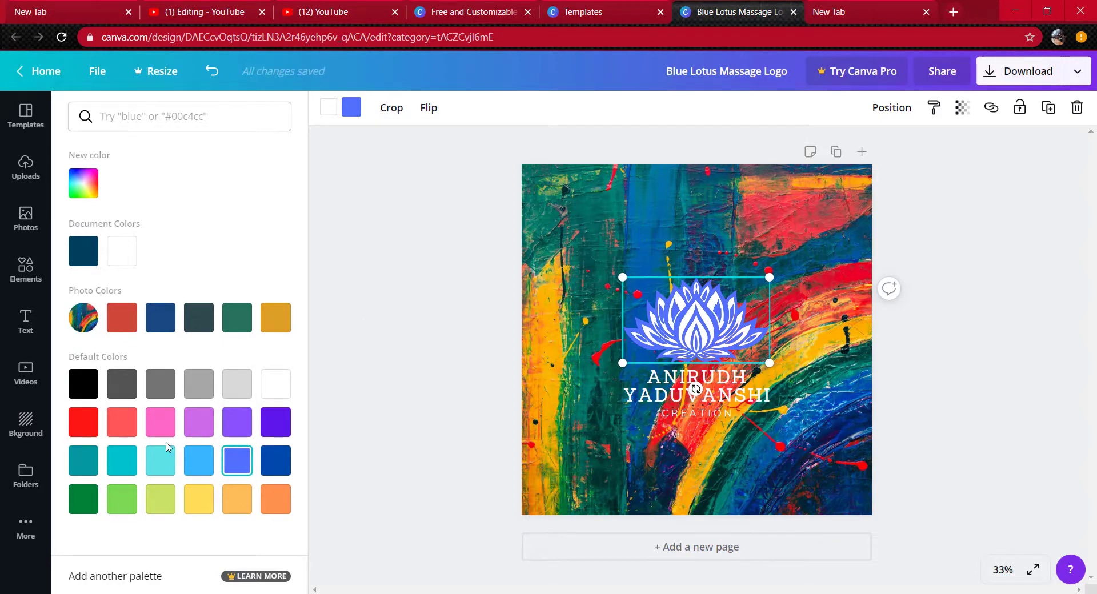
click(160, 425)
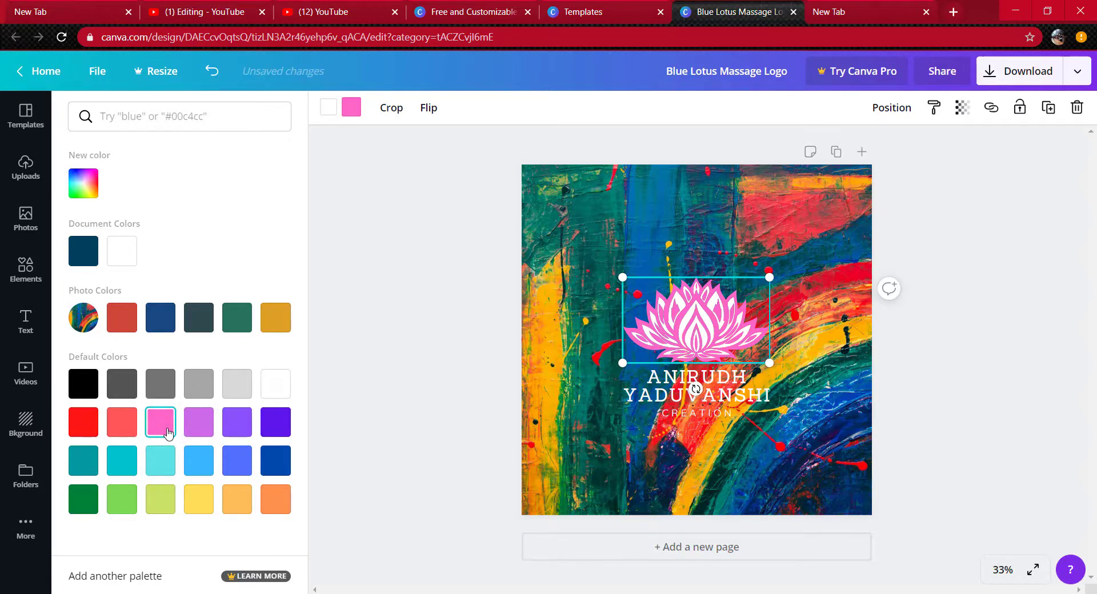
click(391, 223)
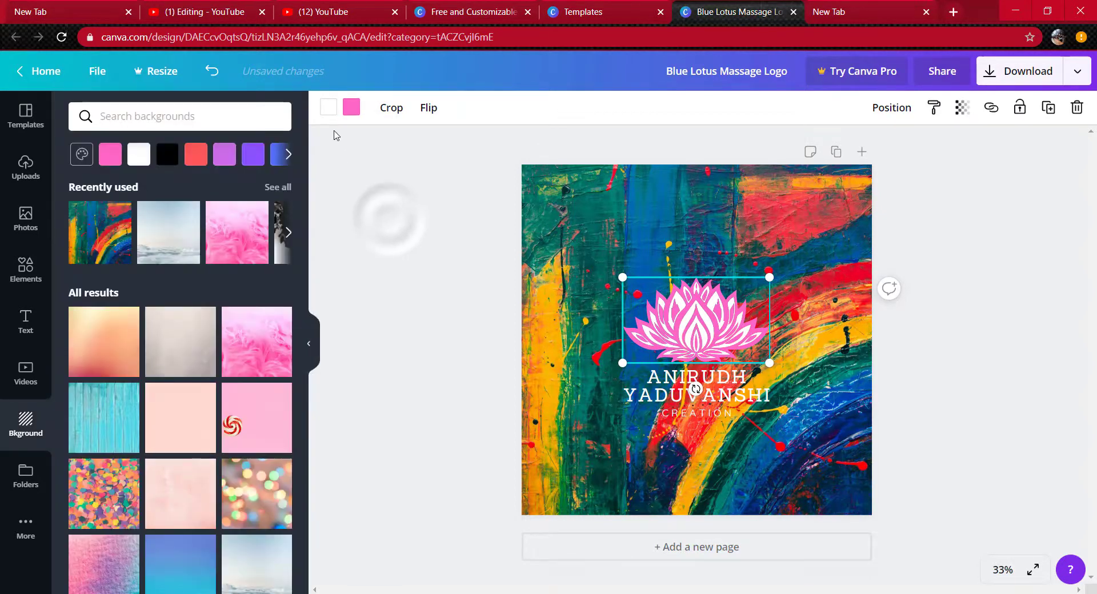
click(329, 107)
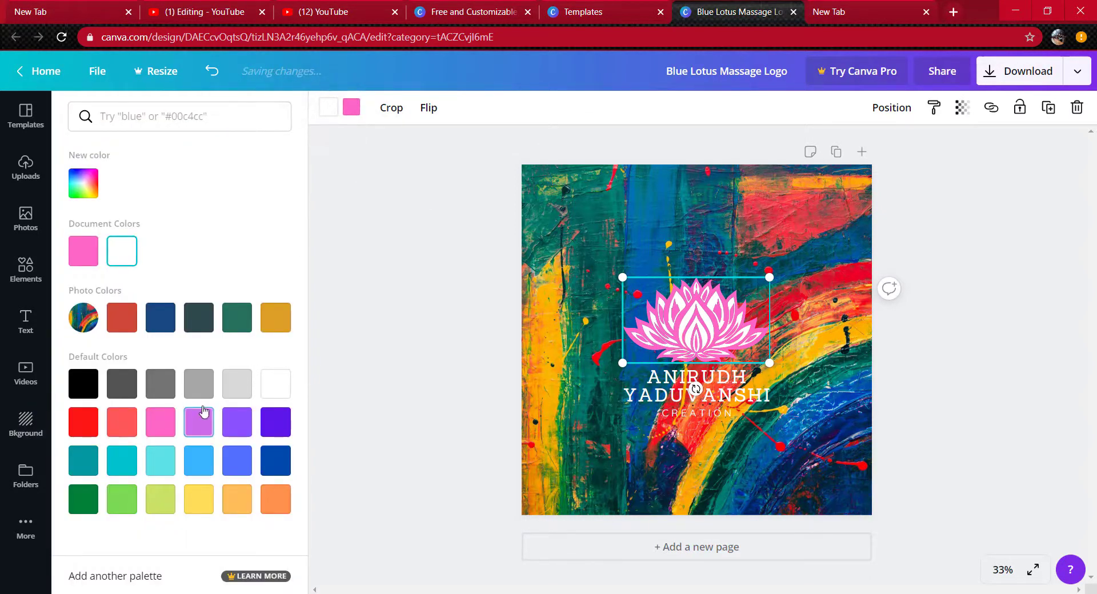
click(200, 388)
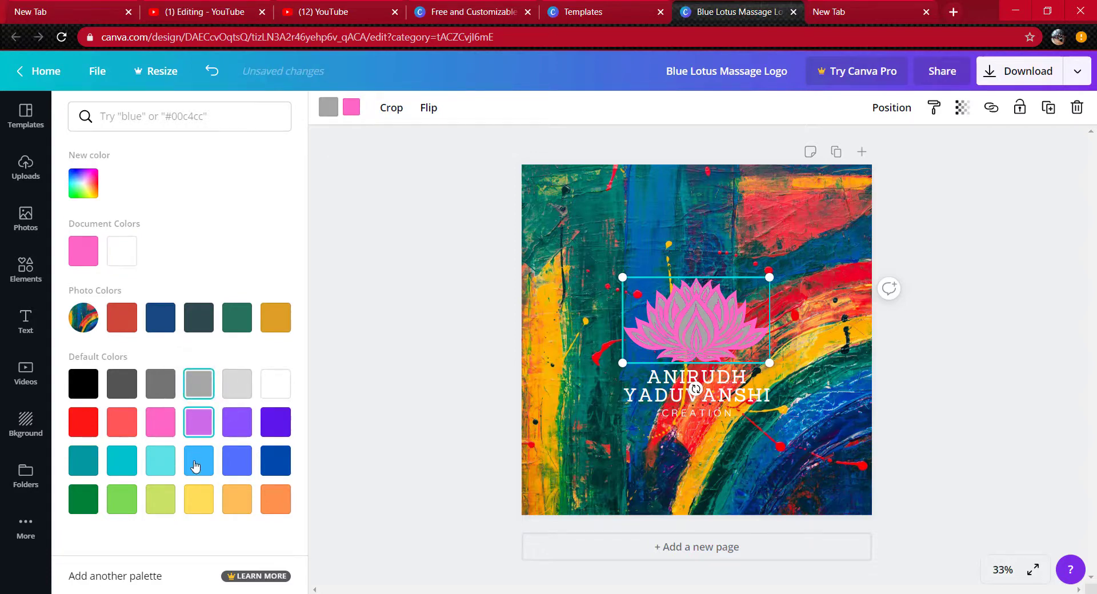
click(165, 463)
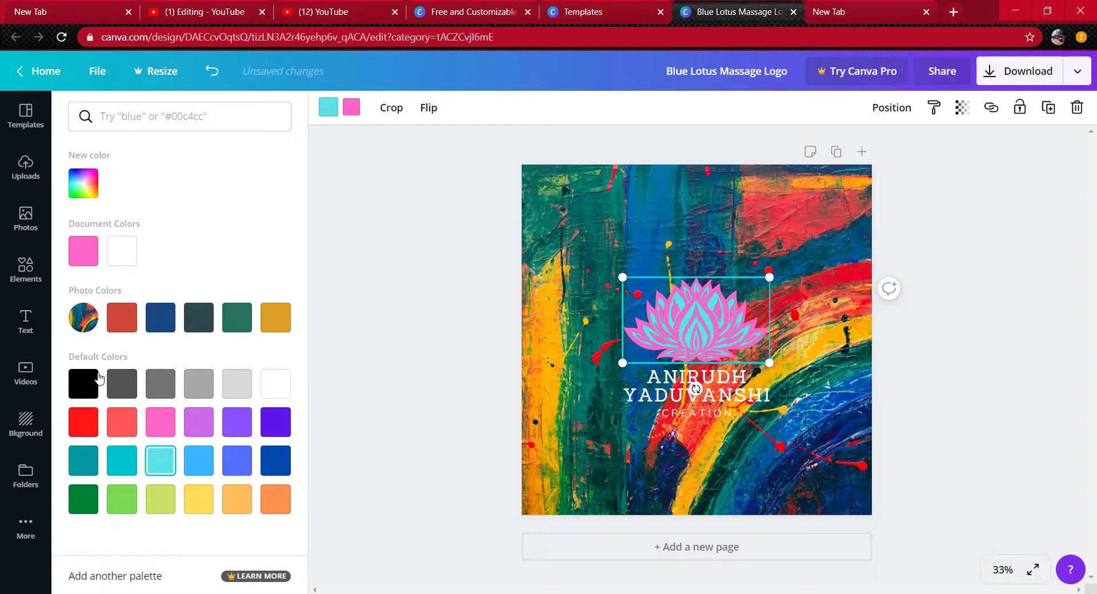
click(91, 383)
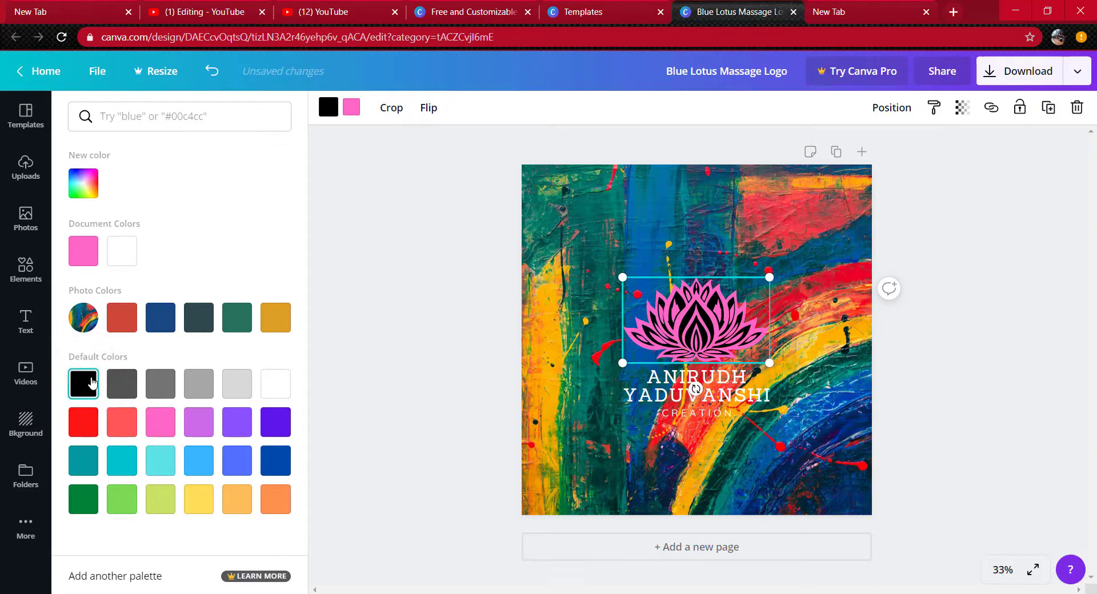
click(209, 454)
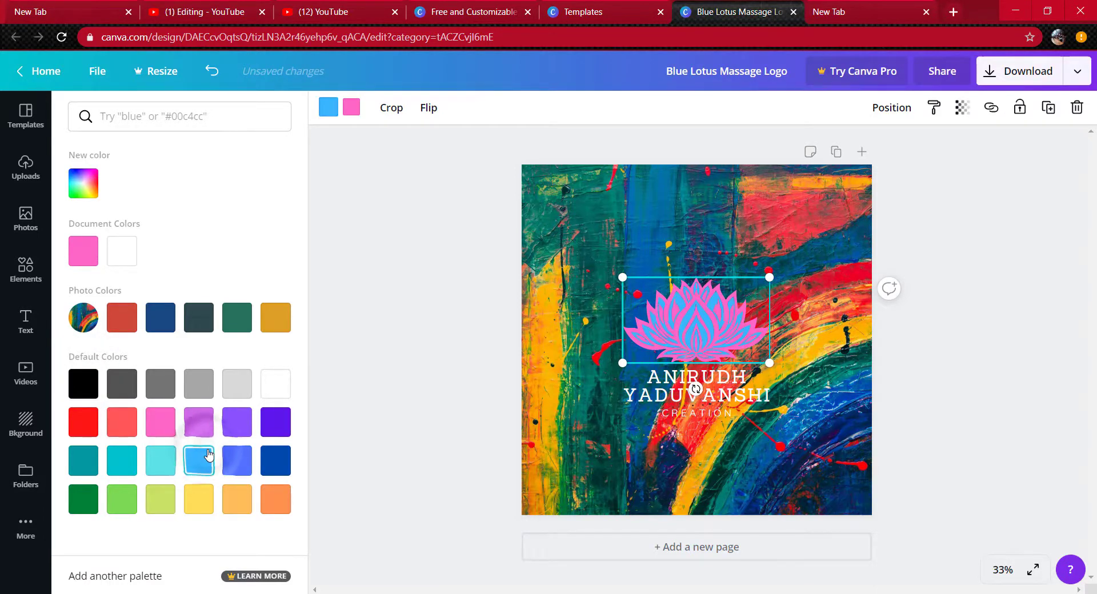
click(234, 495)
click(198, 495)
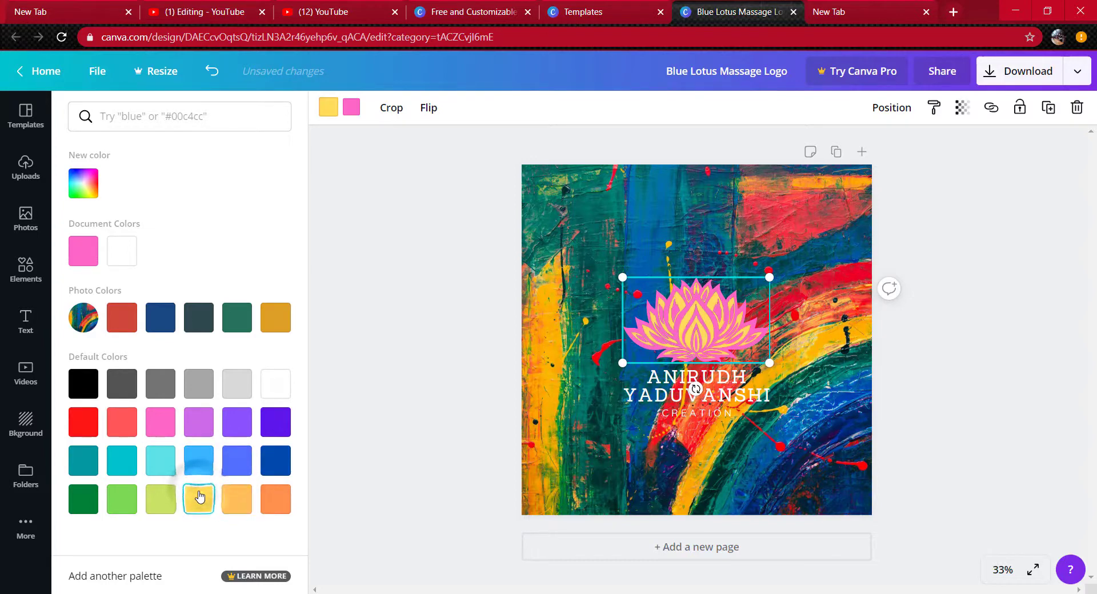
click(149, 496)
click(120, 498)
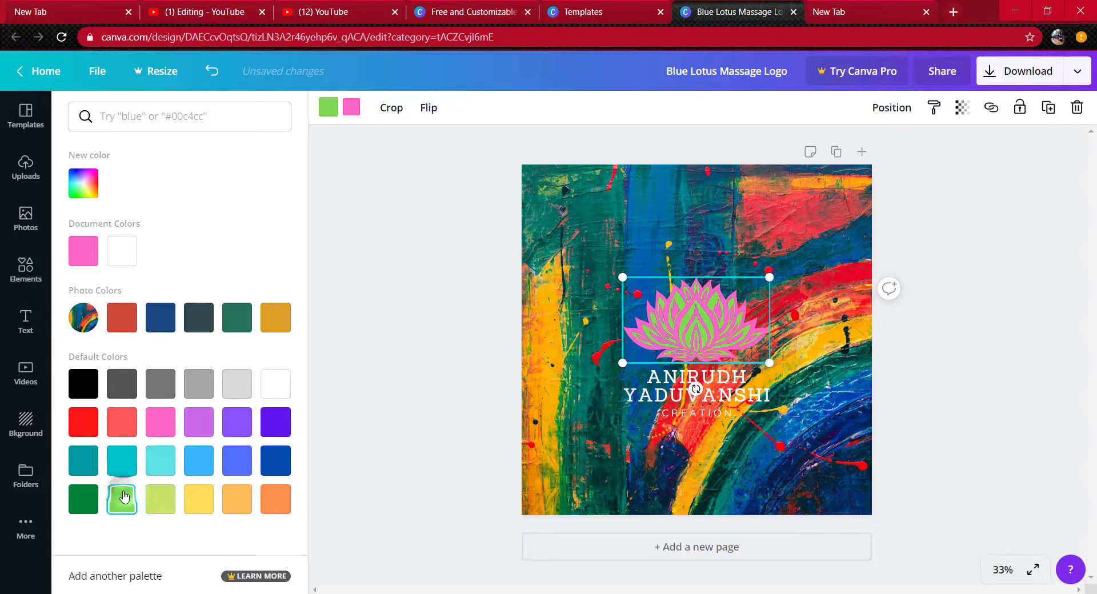
click(86, 498)
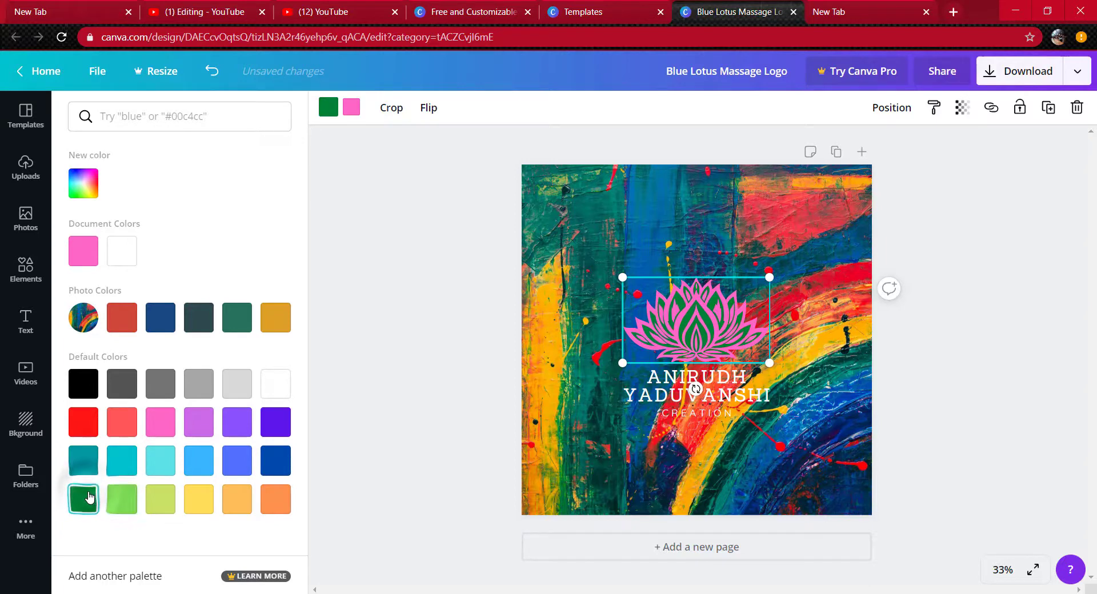
click(266, 387)
click(235, 384)
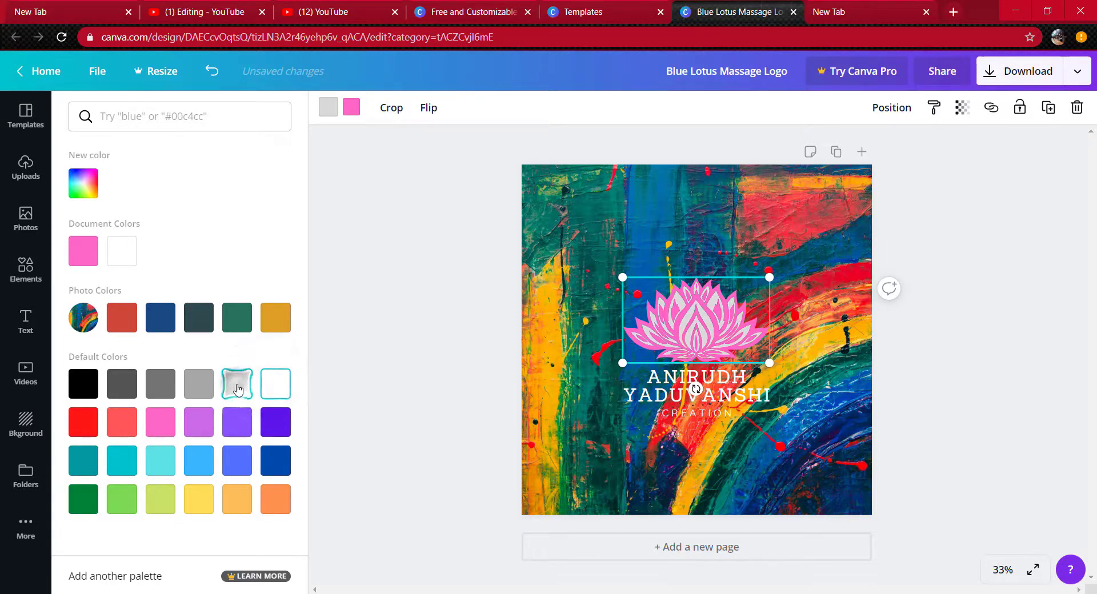
click(200, 389)
click(160, 384)
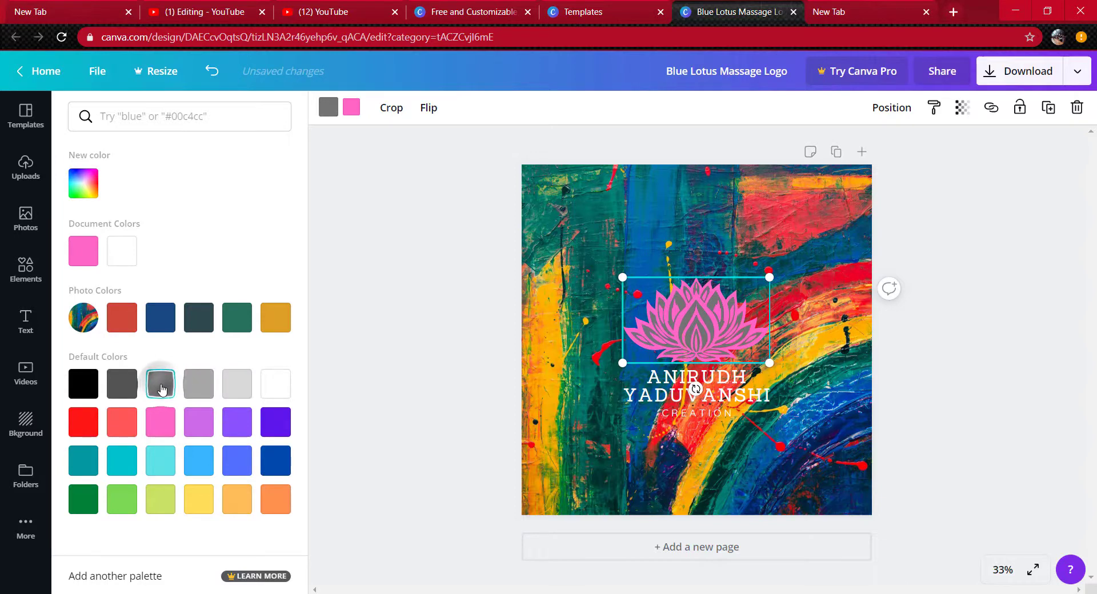
click(288, 393)
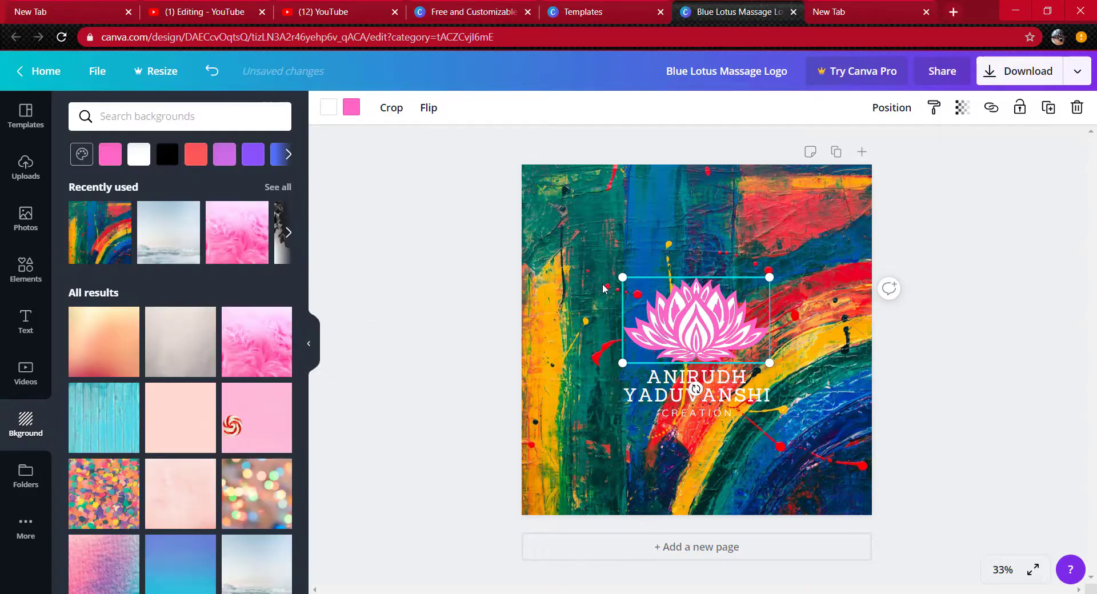
click(985, 359)
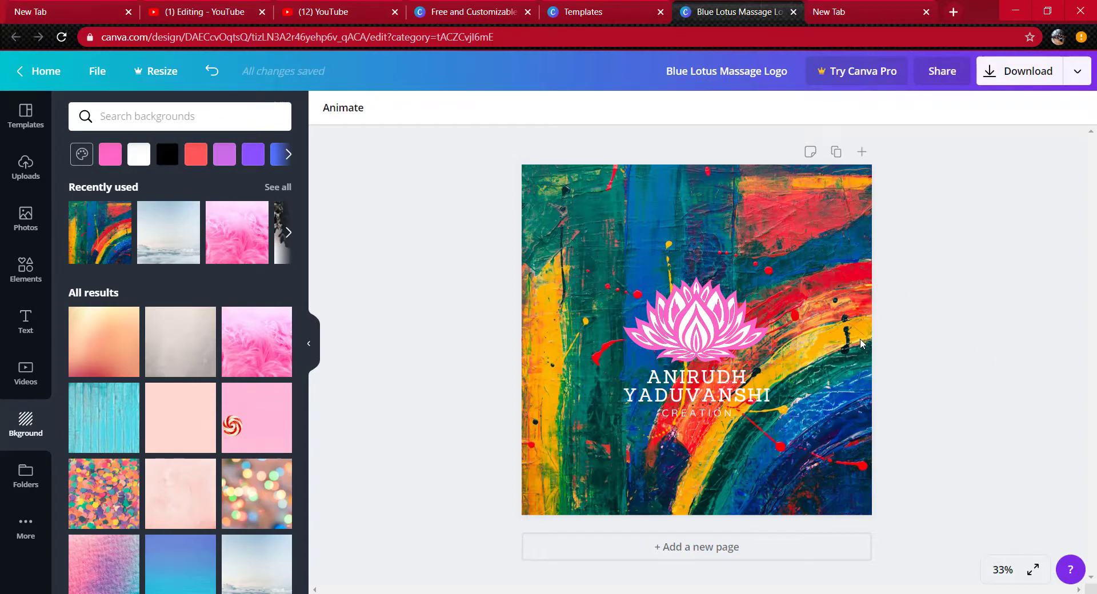
click(734, 334)
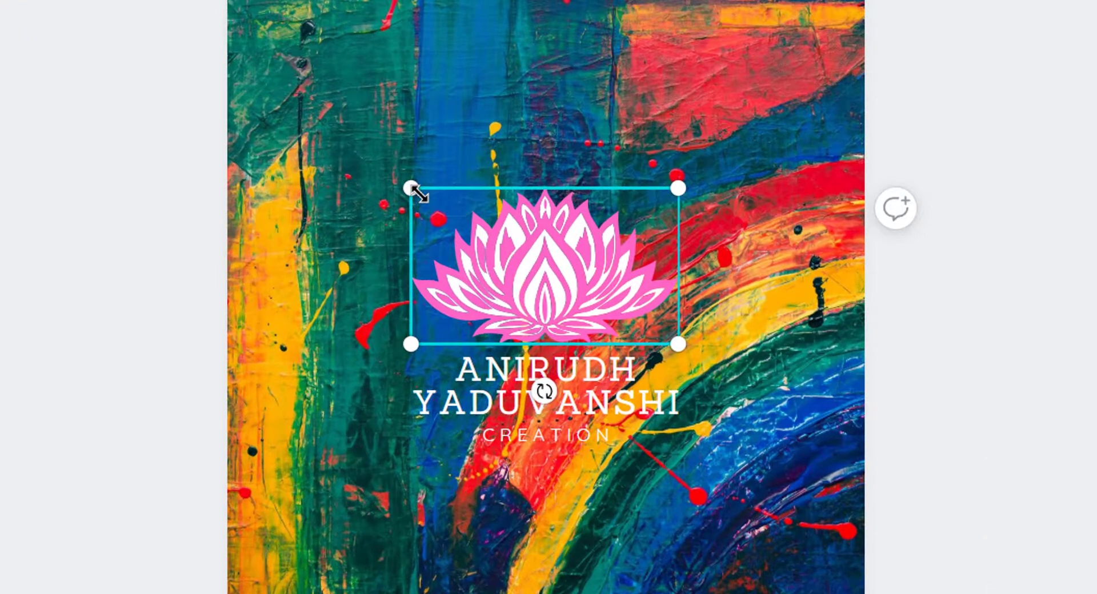
- Enlarge and recentre the pink lotus, then slightly enlarge the name and CREATION text group
drag(411, 188, 358, 150)
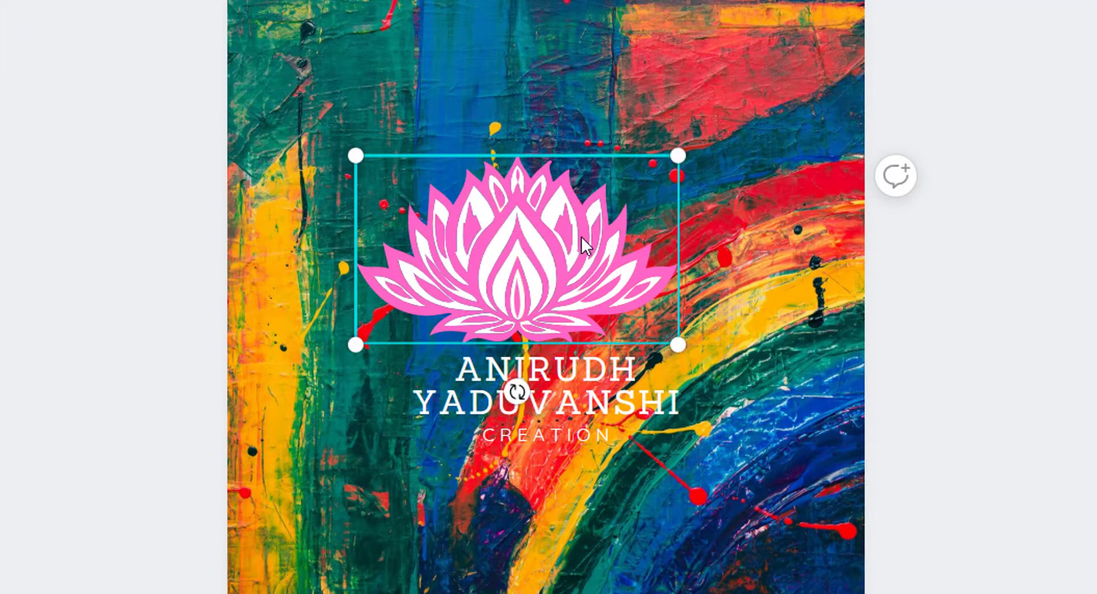
mouse_move(544, 246)
mouse_down()
mouse_move(553, 250)
mouse_move(542, 236)
mouse_up()
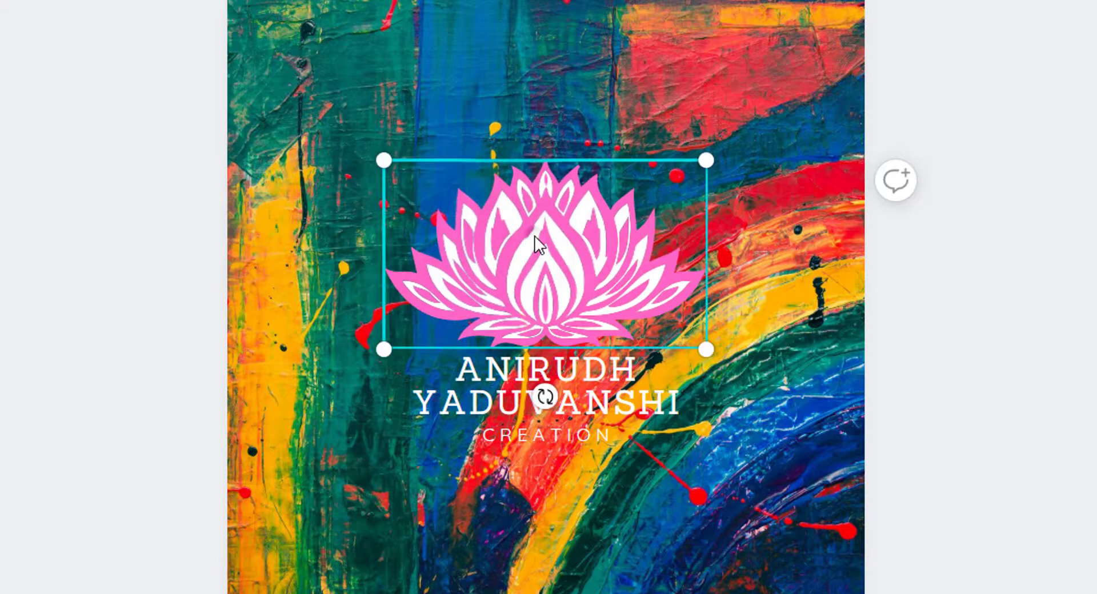
click(609, 393)
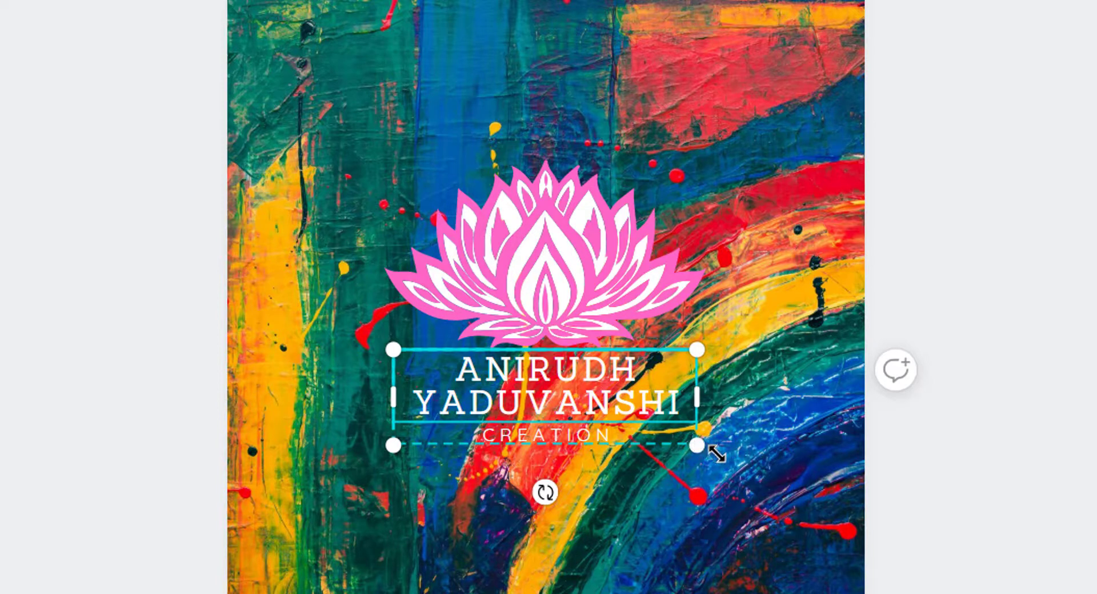
drag(725, 460, 727, 464)
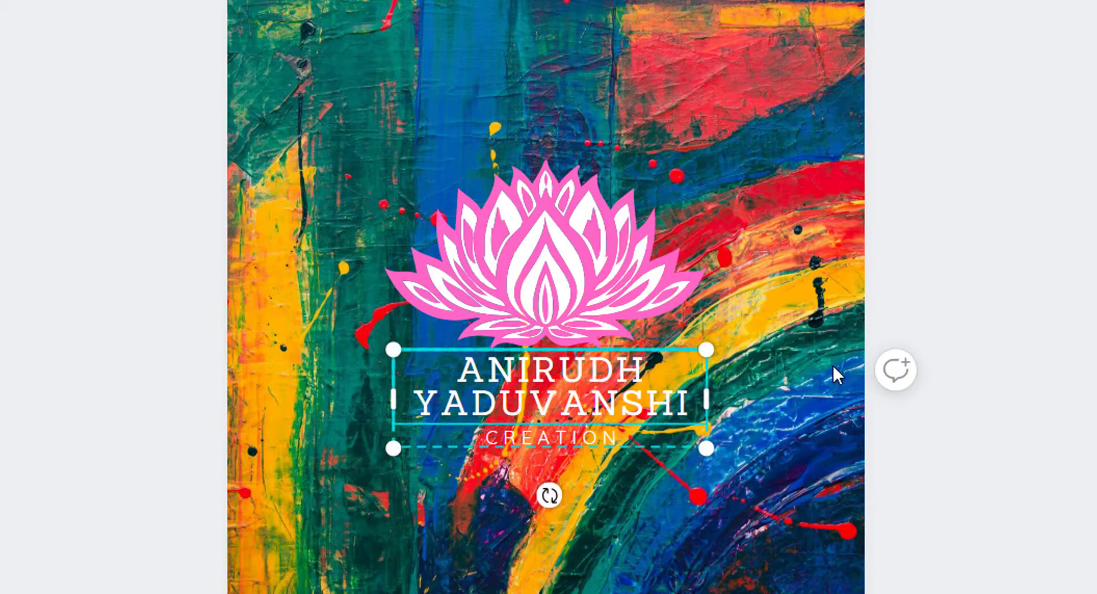
click(797, 256)
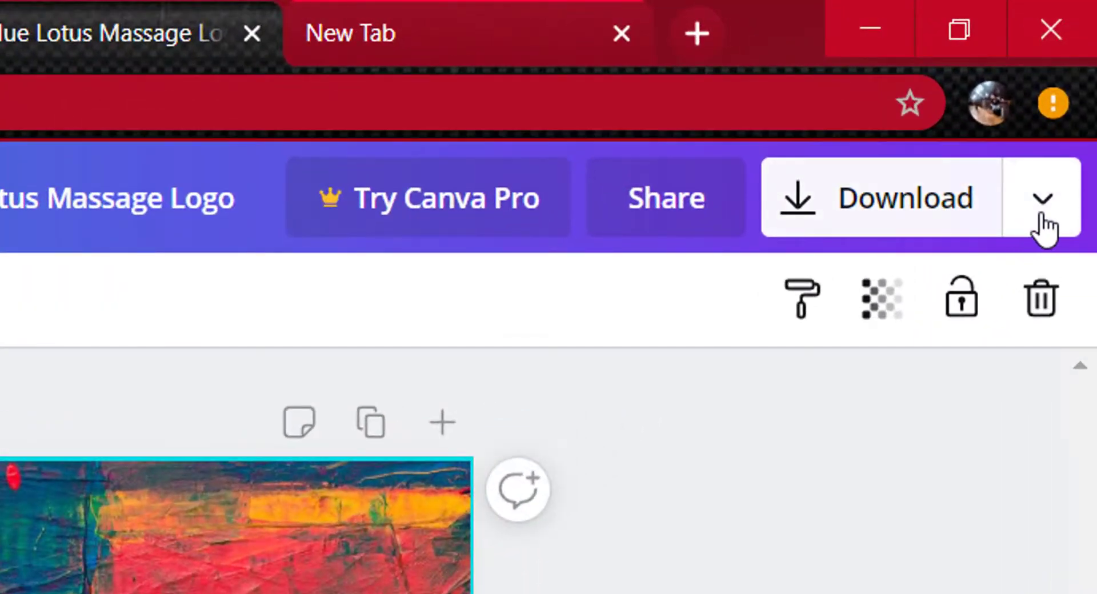
- Download the design as a 1500 × 1500 px PNG and dismiss the Canva Pro offer
click(1043, 224)
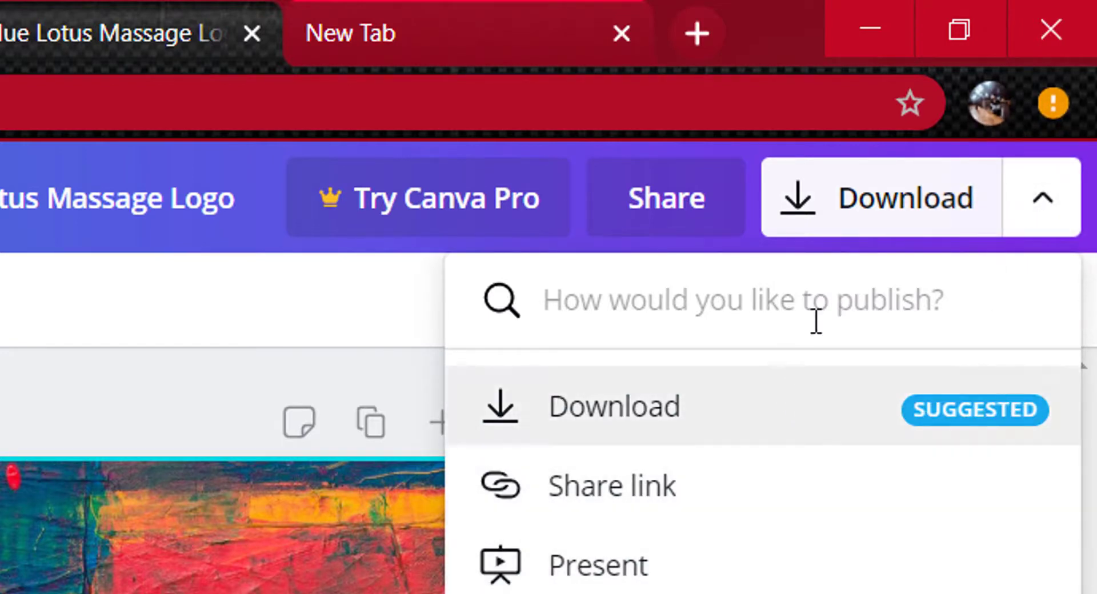
click(906, 197)
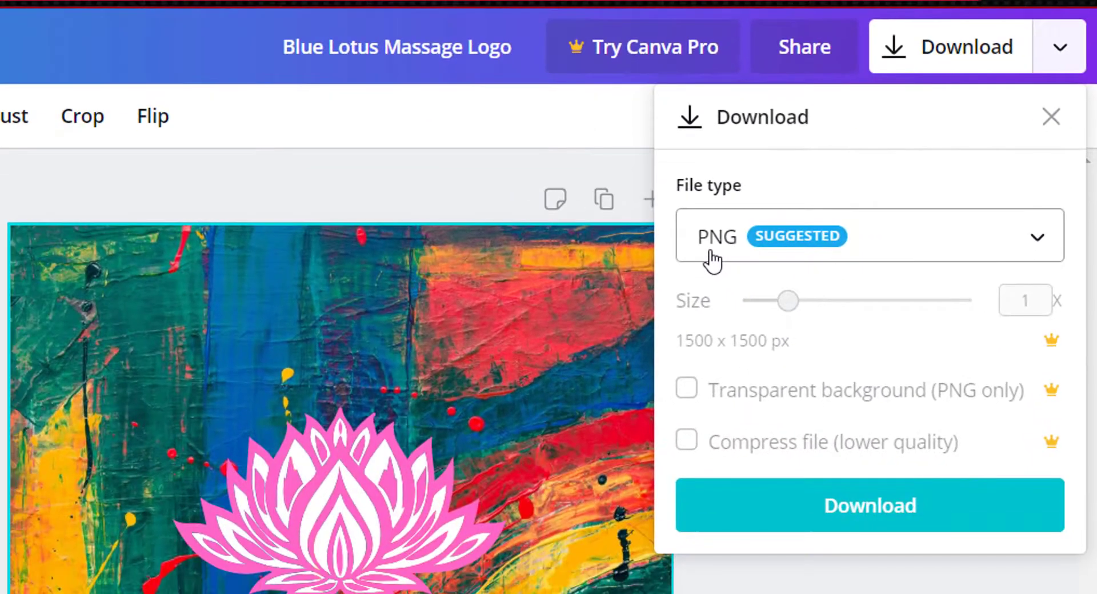
click(849, 512)
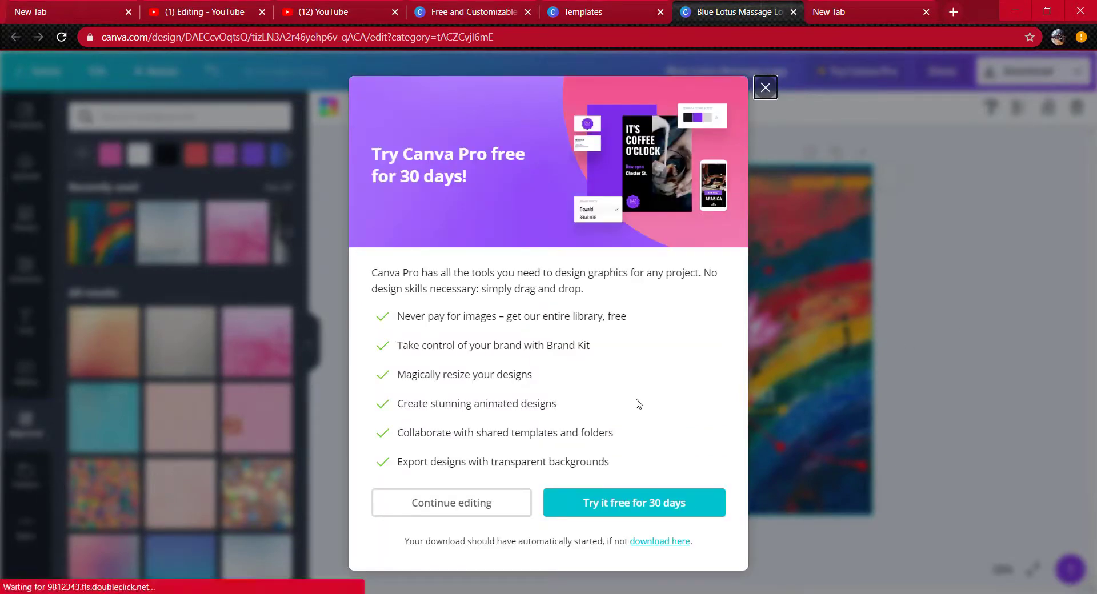
click(765, 87)
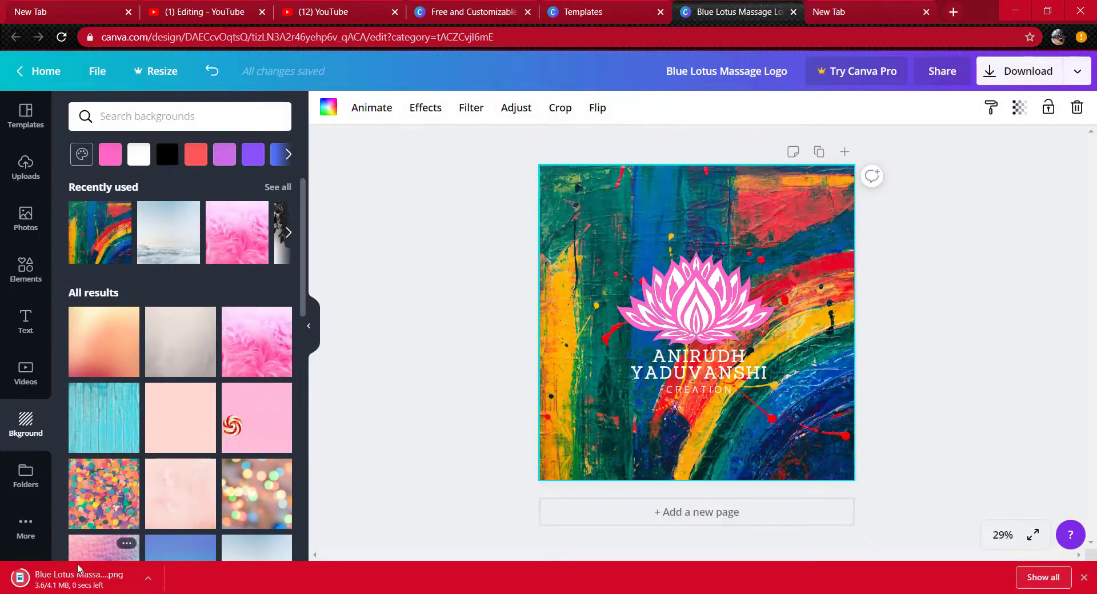